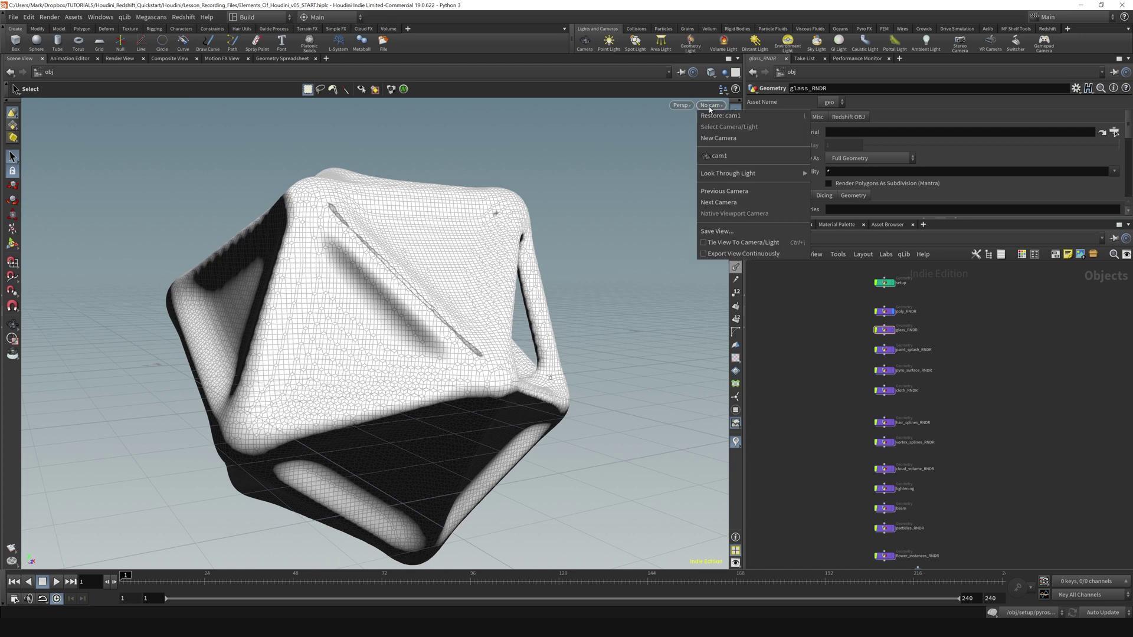
- Look through cam1 in the viewport and keep the Build desktop layout
{"action": "left_click", "coordinate": [712, 156]}
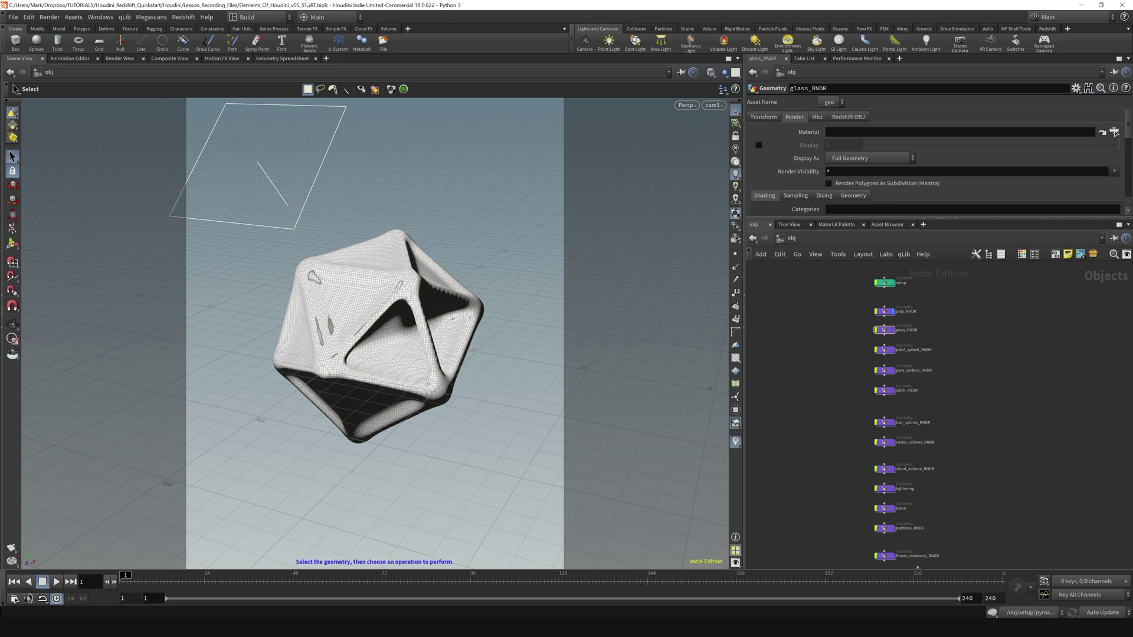
{"action": "left_click", "coordinate": [261, 17]}
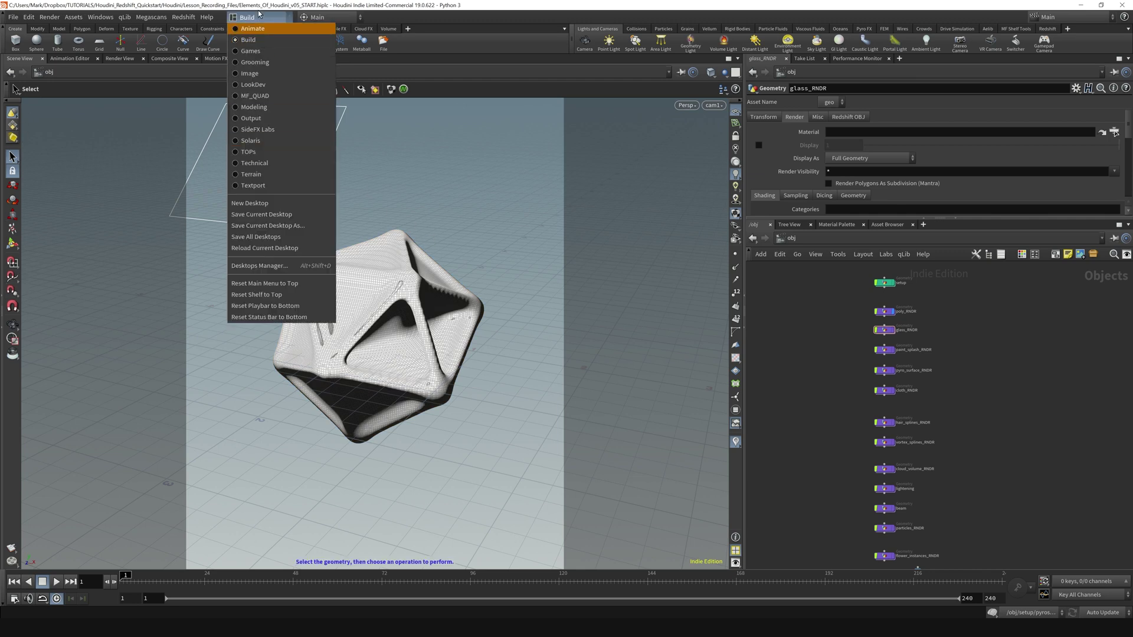
{"action": "left_click", "coordinate": [259, 39]}
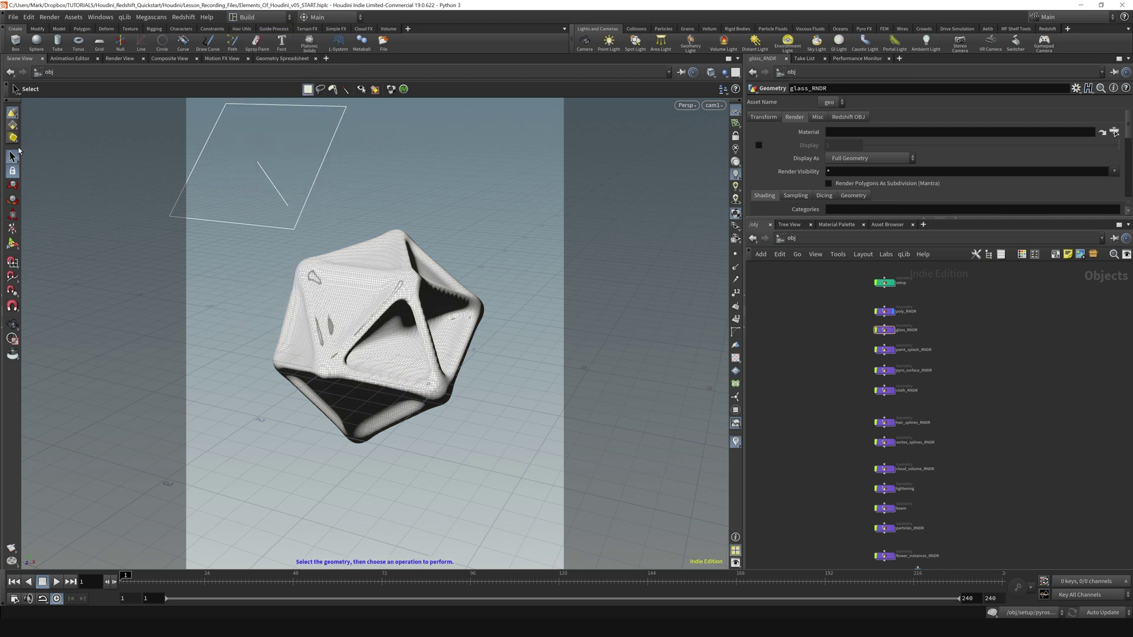
- Reveal the Tree View pane, review the mat and out networks, and return to the obj network
{"action": "left_click", "coordinate": [4, 238]}
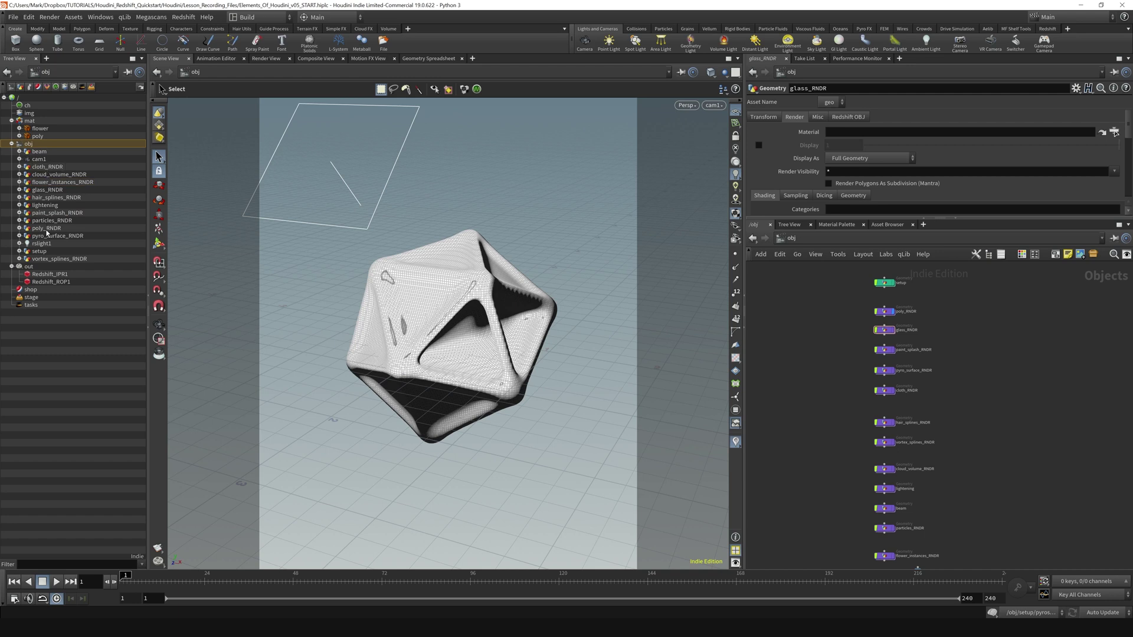
{"action": "left_click", "coordinate": [32, 121]}
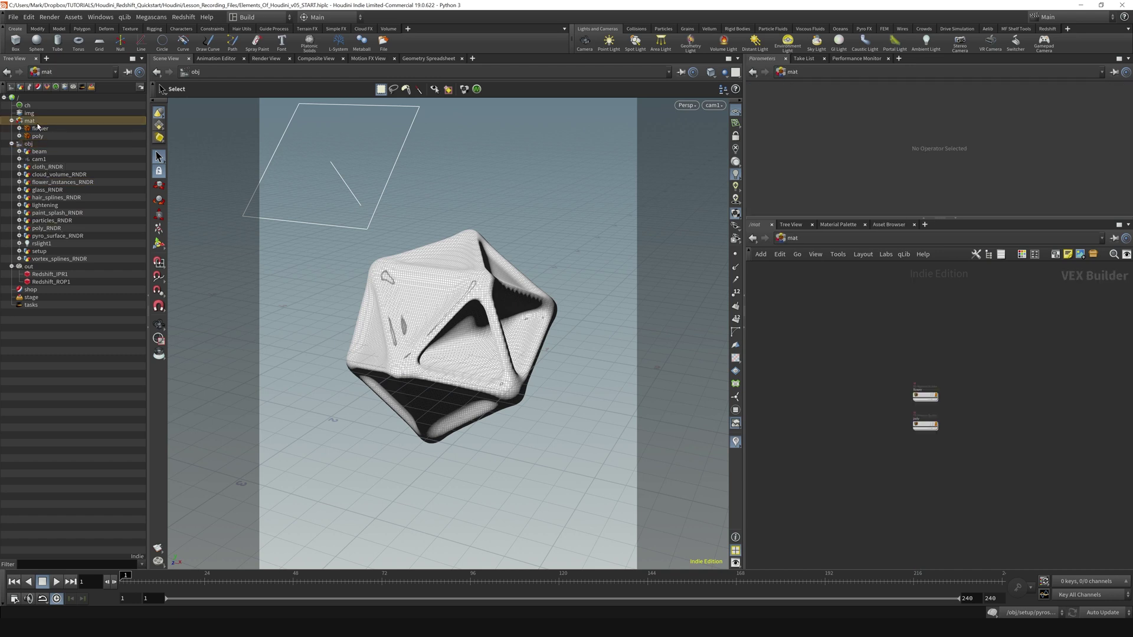
{"action": "left_click", "coordinate": [33, 146]}
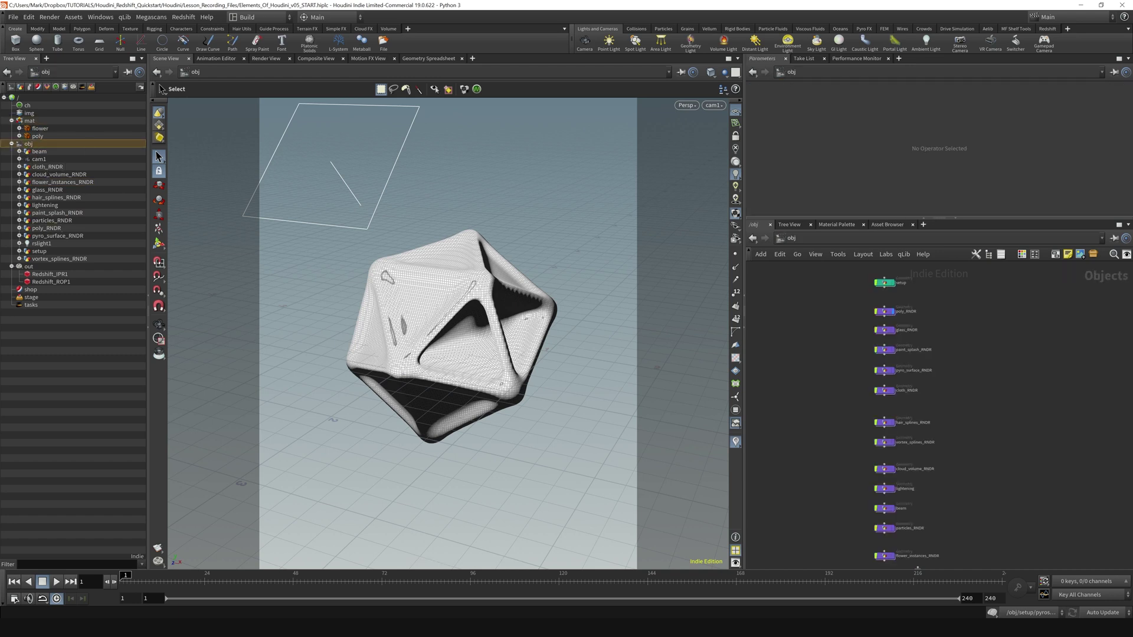
{"action": "left_click", "coordinate": [27, 122]}
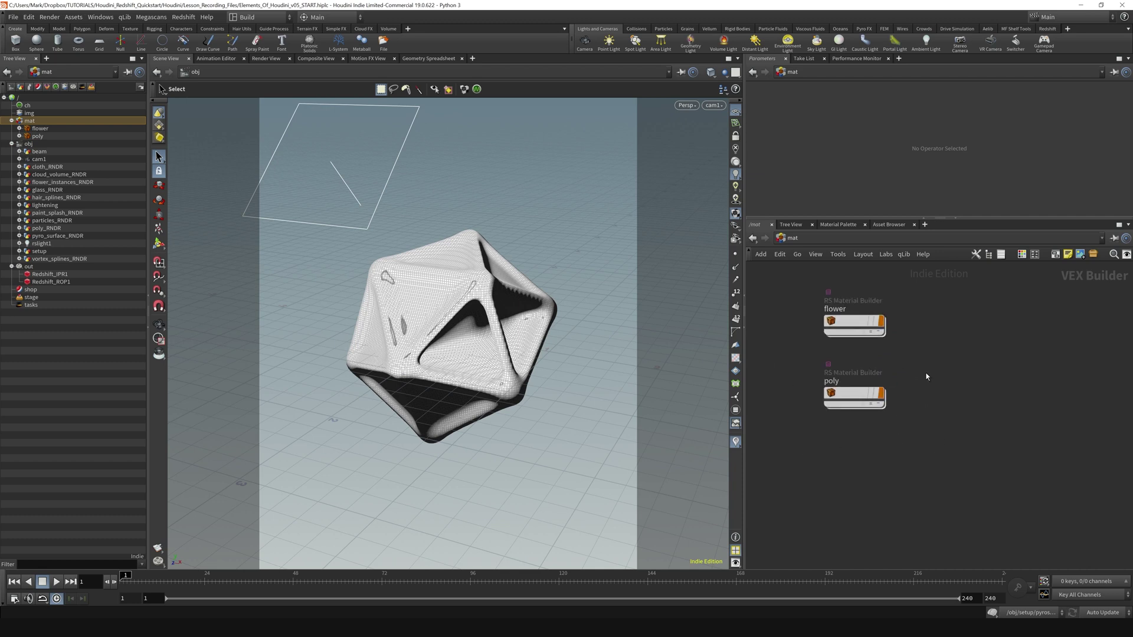
{"action": "left_click", "coordinate": [28, 267]}
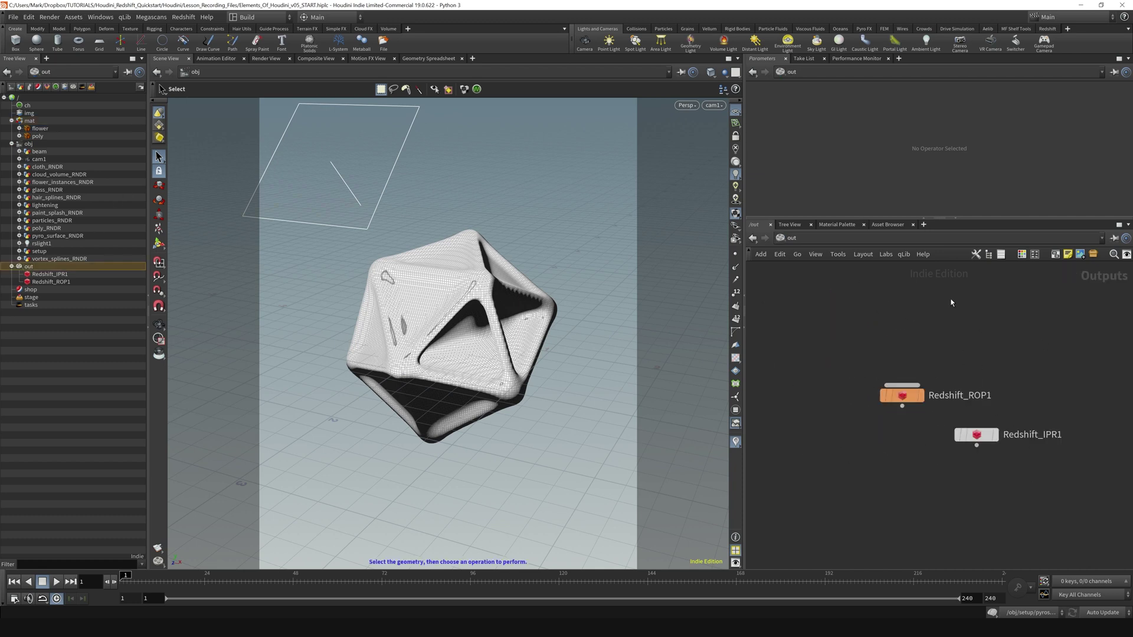
{"action": "left_click", "coordinate": [29, 145]}
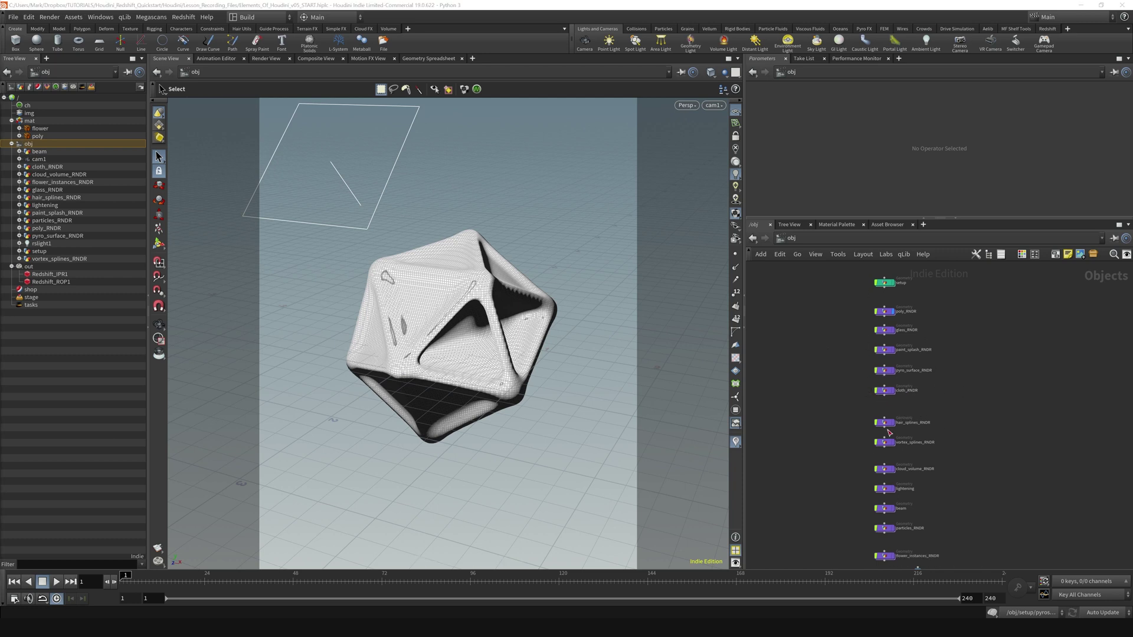
- Turn on the display of the glass_RNDR, paint_splash_RNDR and pyro_surface_RNDR geometry nodes
{"action": "scroll", "coordinate": [918, 346], "scroll_direction": "up", "scroll_amount": 8}
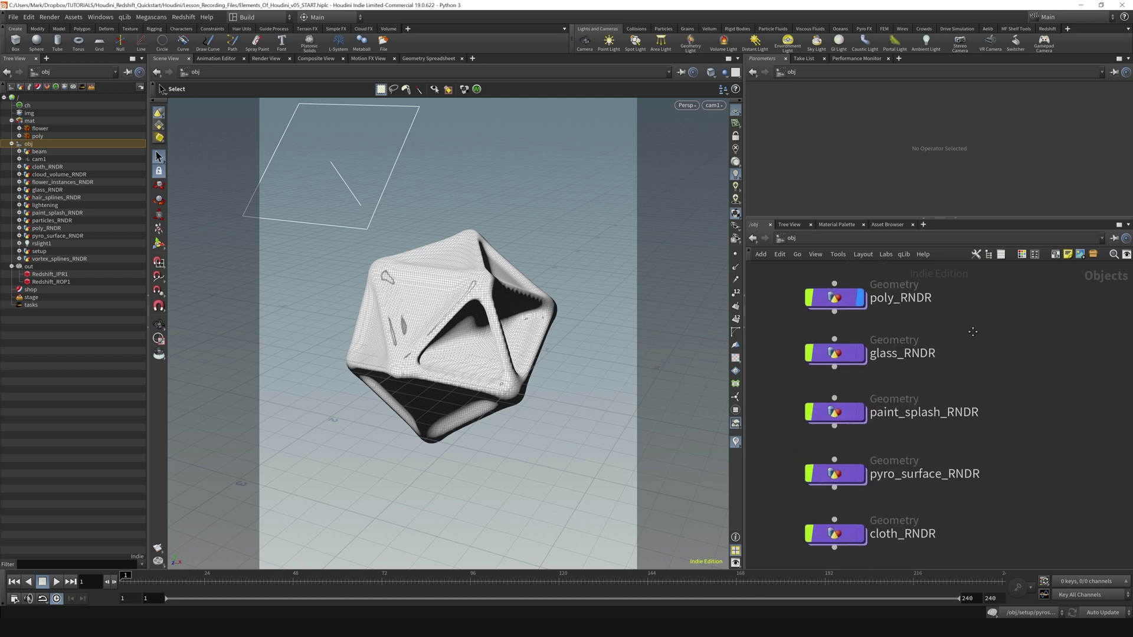
{"action": "left_click", "coordinate": [885, 350]}
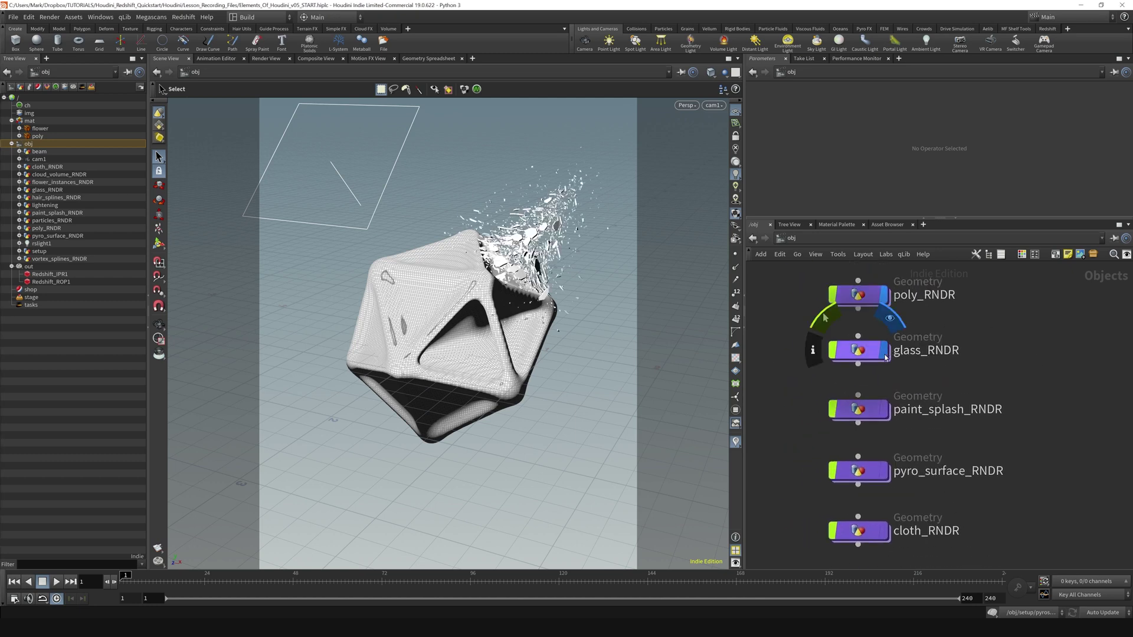
{"action": "left_click", "coordinate": [885, 409]}
{"action": "left_click", "coordinate": [885, 471]}
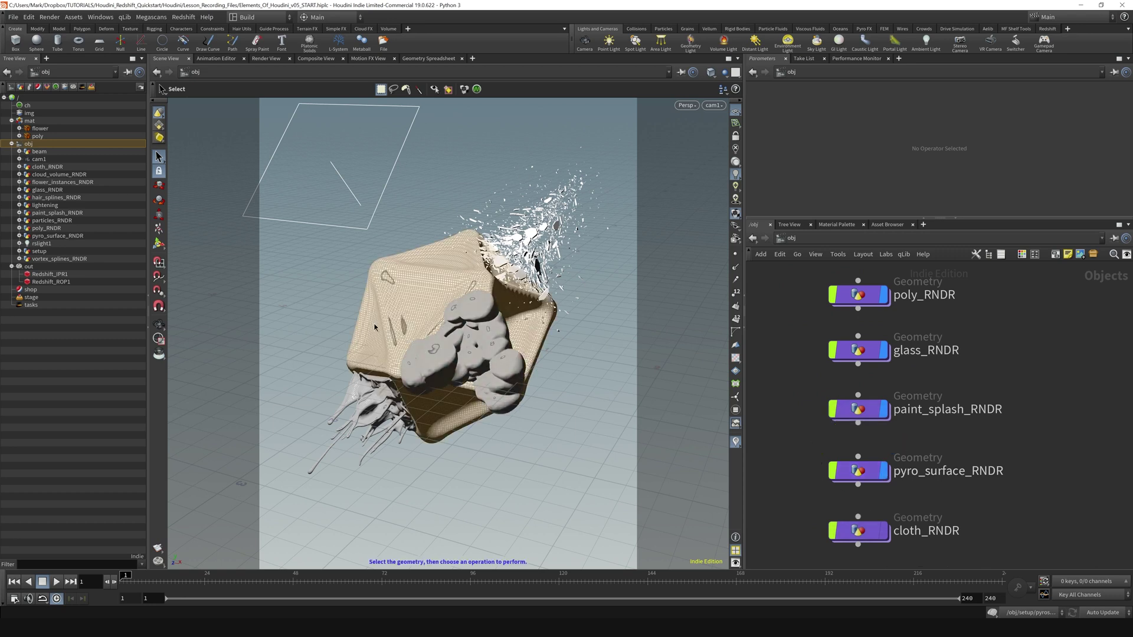
- Collapse the glass_RNDR, paint_splash_RNDR and pyro_surface_RNDR nodes into a subnetwork
{"action": "scroll", "coordinate": [820, 375], "scroll_direction": "down", "scroll_amount": 3}
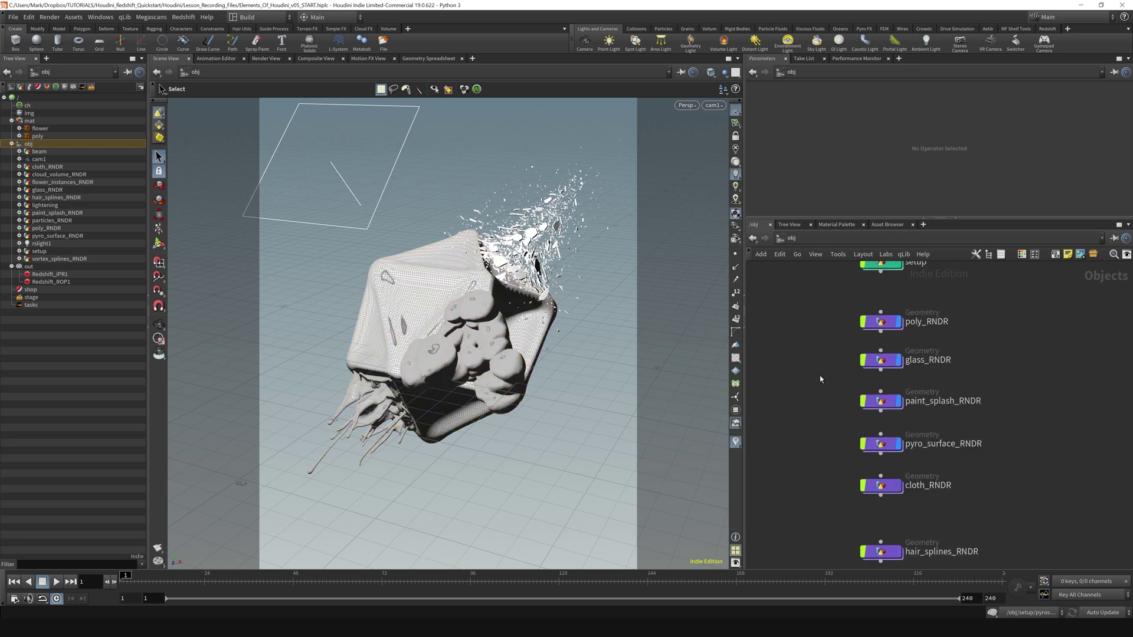
{"action": "mouse_move", "coordinate": [809, 361]}
{"action": "left_mouse_down"}
{"action": "mouse_move", "coordinate": [939, 413]}
{"action": "mouse_move", "coordinate": [941, 448]}
{"action": "left_mouse_up"}
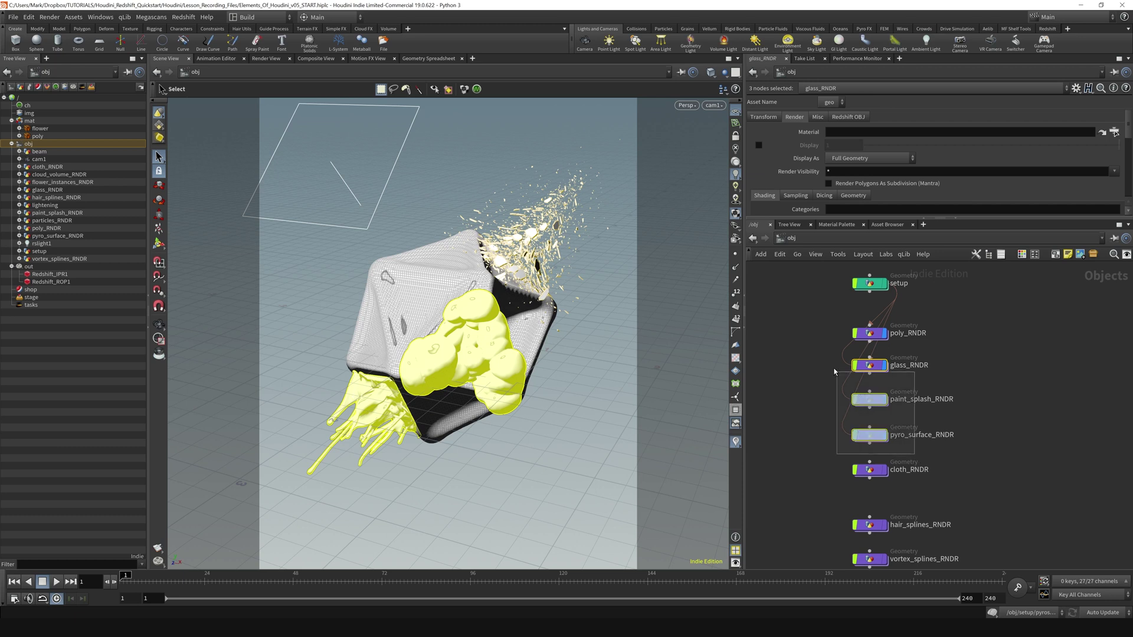
{"action": "left_click", "coordinate": [1094, 255]}
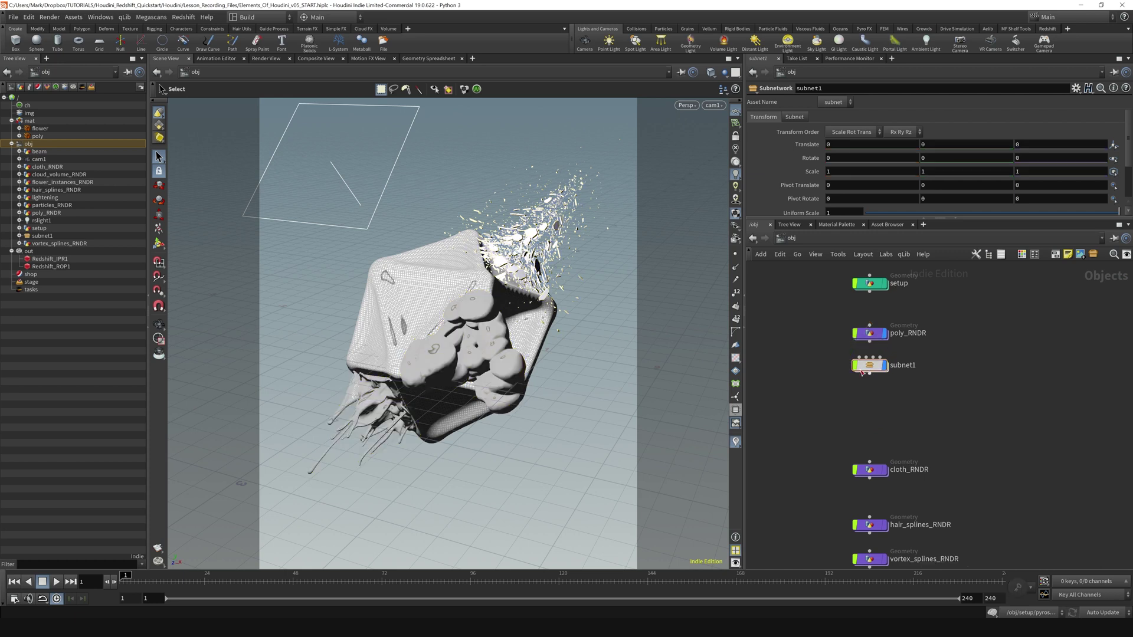
- Examine the nodes inside the new subnetwork and return to the obj level
{"action": "double_click", "coordinate": [868, 370]}
{"action": "left_click", "coordinate": [795, 451]}
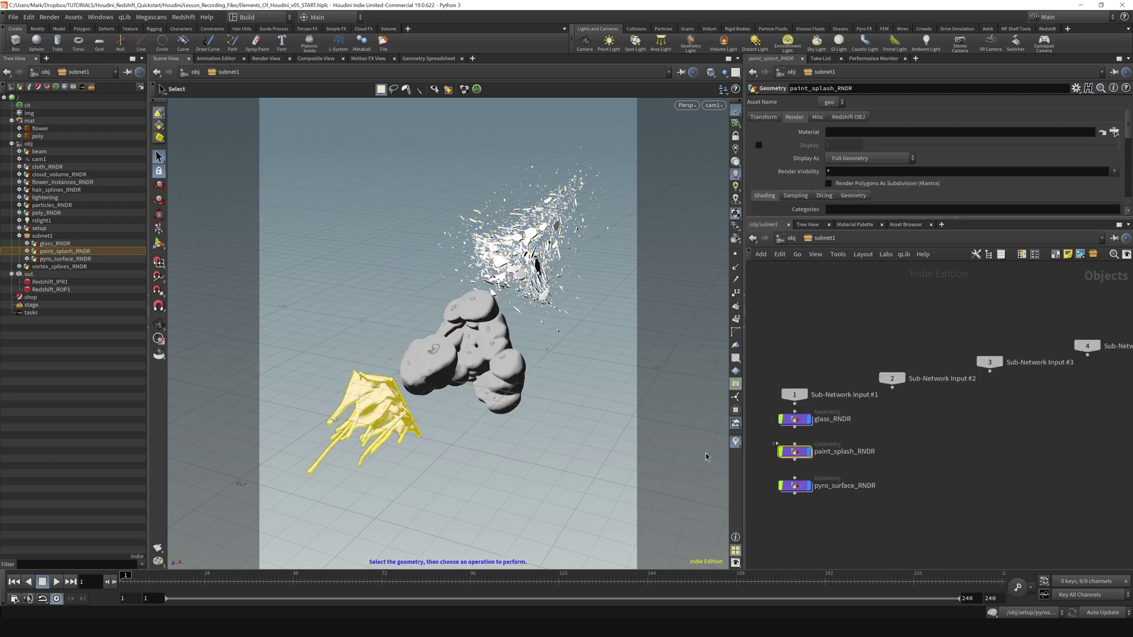
{"action": "left_click", "coordinate": [865, 538]}
{"action": "left_click", "coordinate": [791, 240]}
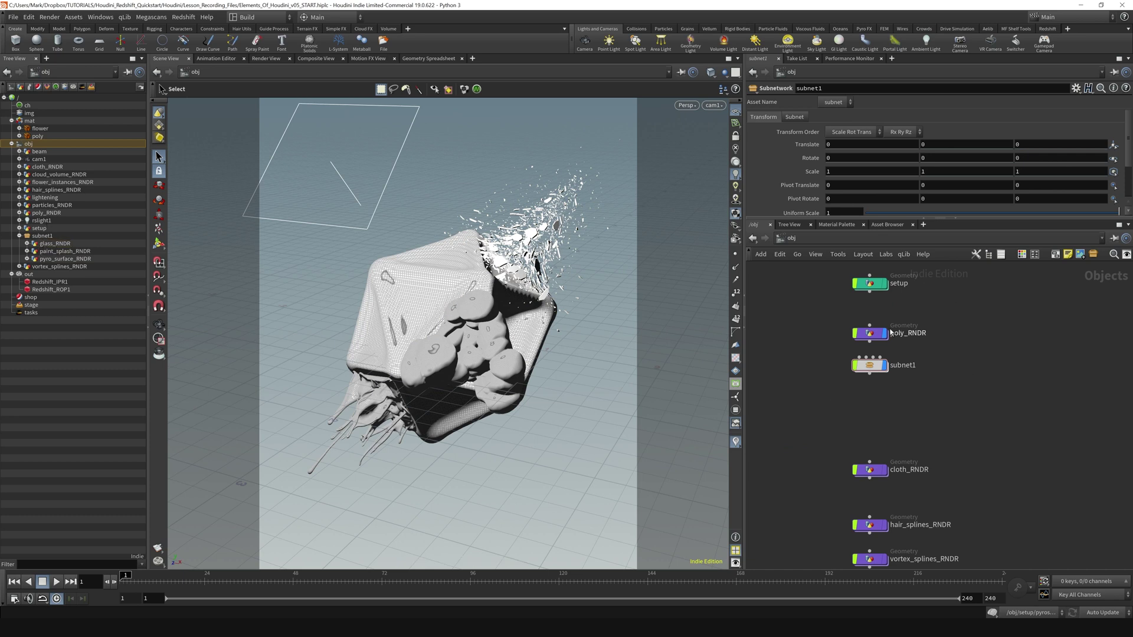
- Try moving the whole subnetwork in the viewport with its transform handle and undo the move
{"action": "left_click", "coordinate": [871, 366]}
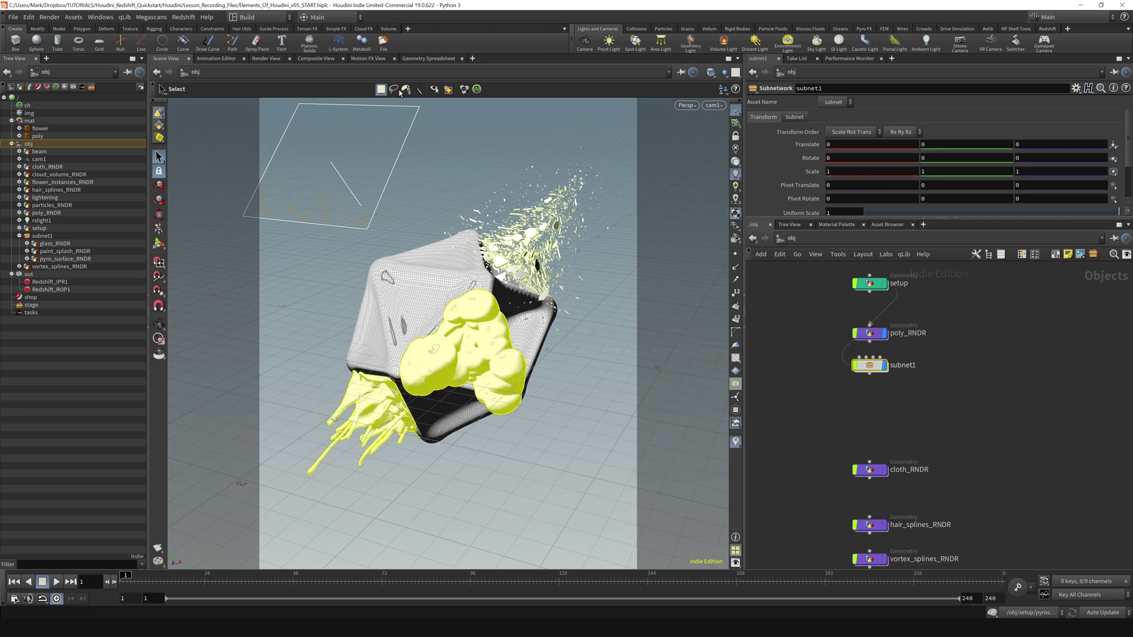
{"action": "left_click", "coordinate": [159, 242]}
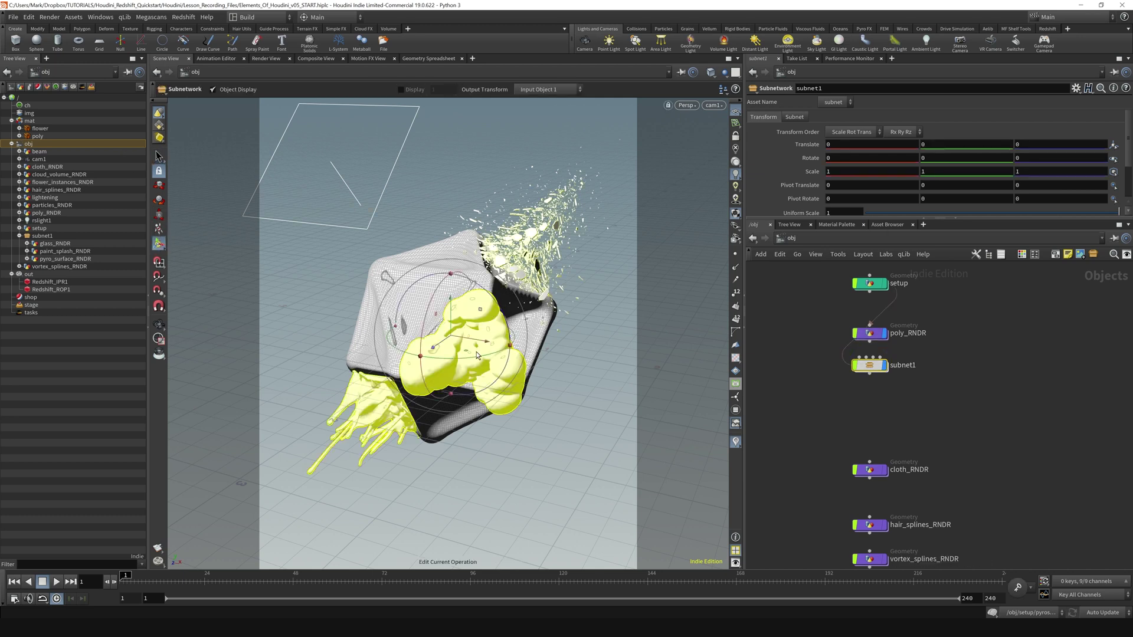
{"action": "mouse_move", "coordinate": [453, 338]}
{"action": "left_mouse_down"}
{"action": "mouse_move", "coordinate": [324, 334]}
{"action": "mouse_move", "coordinate": [449, 342]}
{"action": "left_mouse_up"}
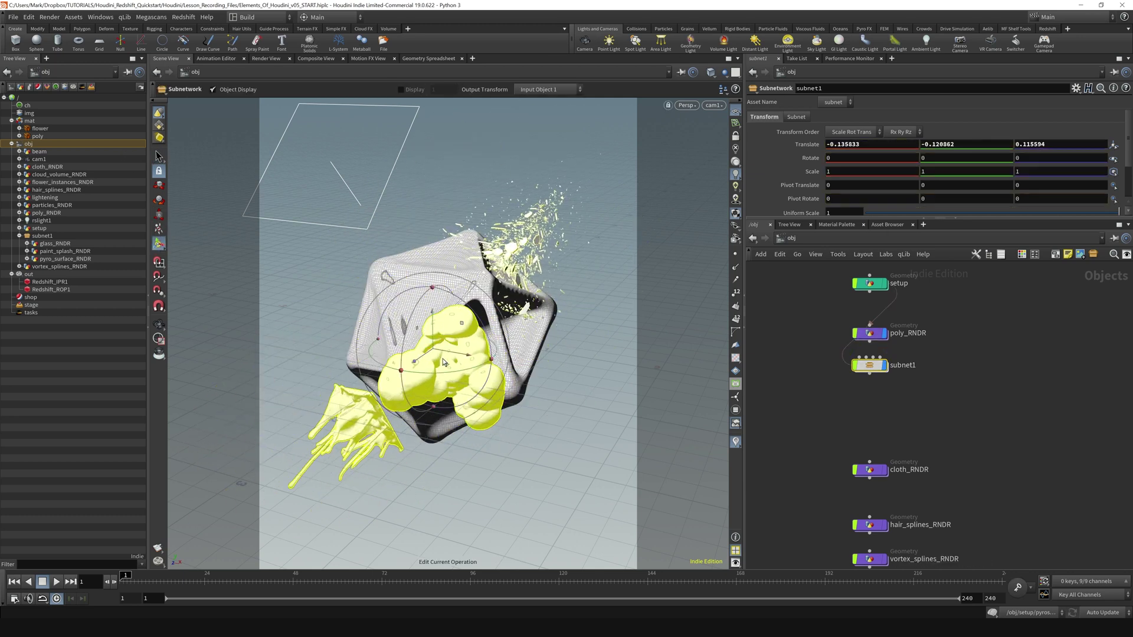
{"action": "key", "text": "ctrl+z"}
{"action": "left_click", "coordinate": [820, 384]}
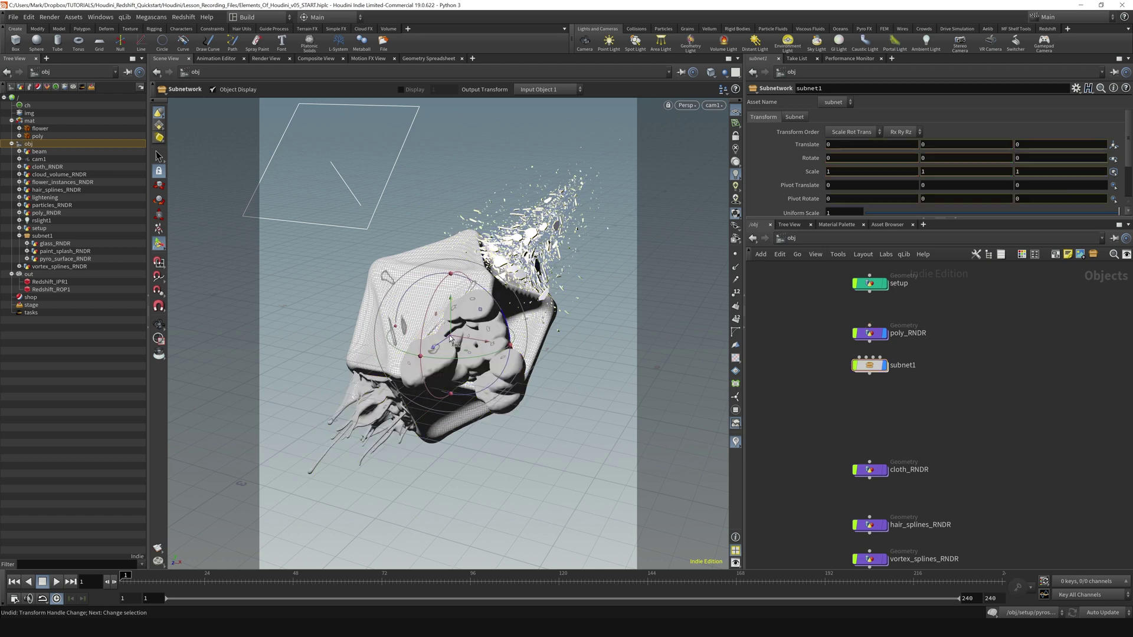
- Move the subnetwork to about -0.22, 0.04, 0.09, undo the further move and save the scene
{"action": "left_click_drag", "start_coordinate": [452, 295], "coordinate": [425, 282]}
{"action": "left_click_drag", "start_coordinate": [463, 345], "coordinate": [461, 320]}
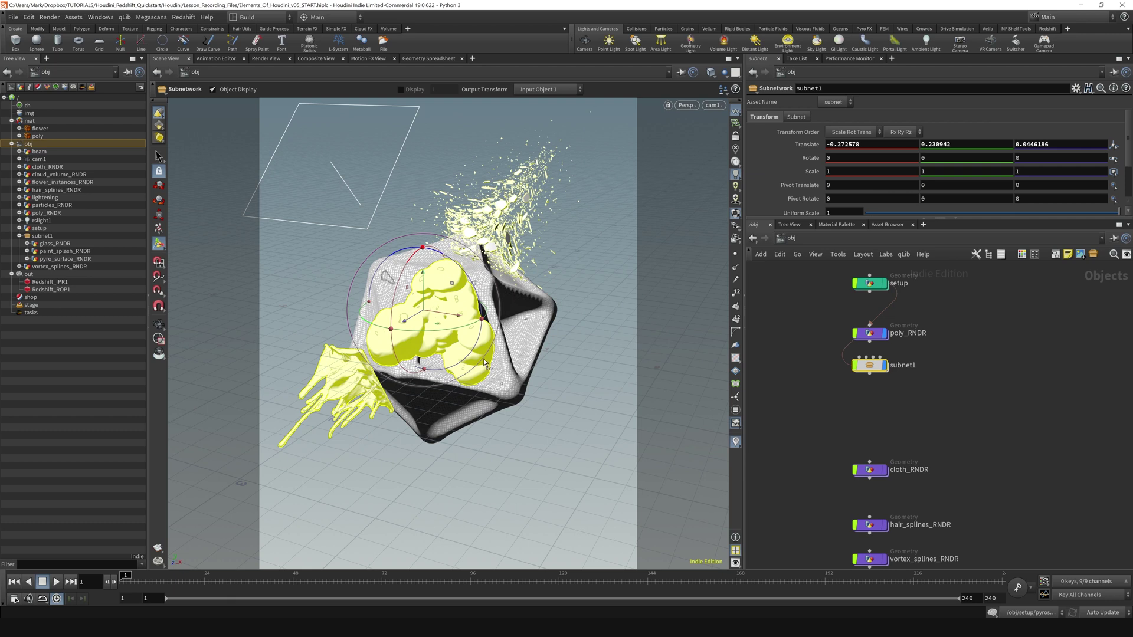
{"action": "key", "text": "ctrl+z"}
{"action": "key", "text": "ctrl+s"}
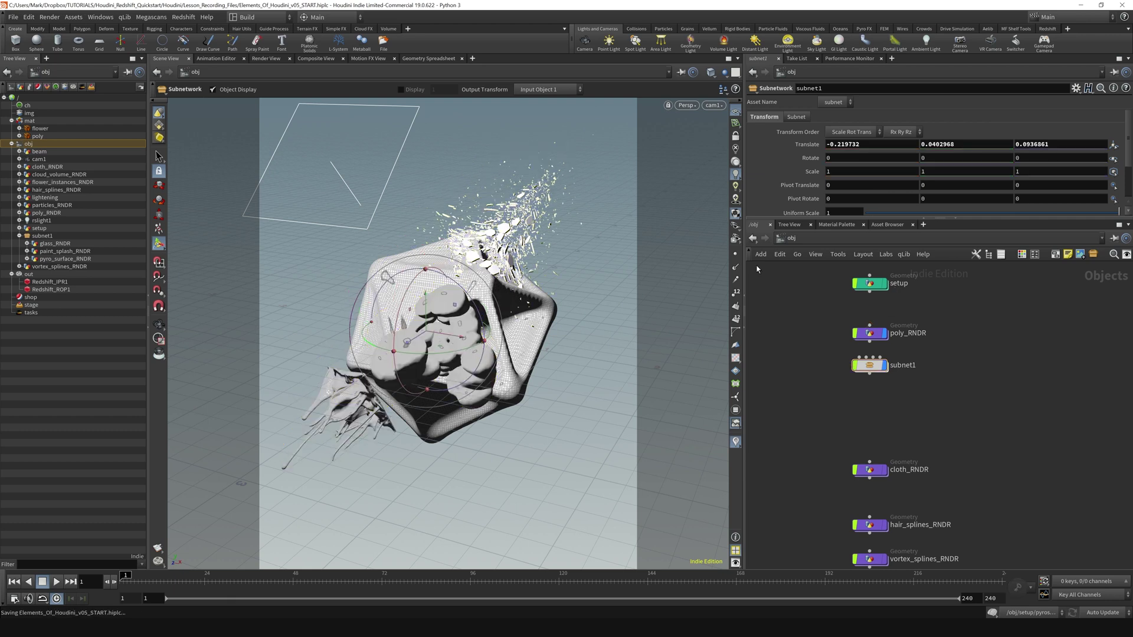
- Set the subnetwork's Translate values to 0 on all three axes
{"action": "left_click", "coordinate": [850, 144]}
{"action": "type", "text": "0"}
{"action": "key", "text": "Tab"}
{"action": "type", "text": "0"}
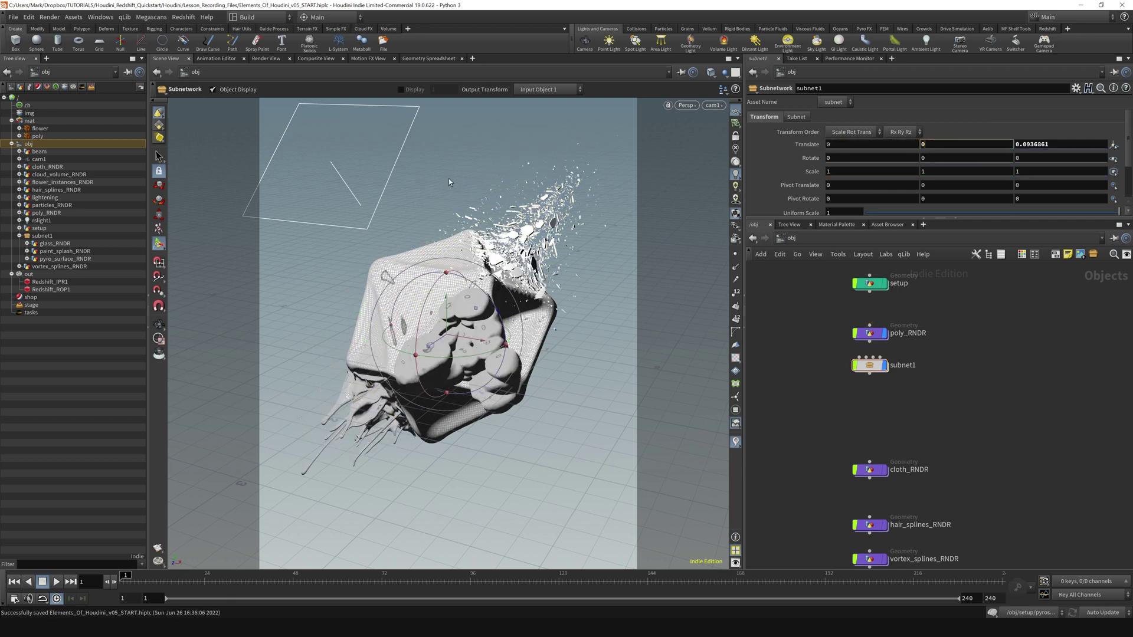
{"action": "key", "text": "Tab"}
{"action": "type", "text": "0"}
{"action": "key", "text": "Return"}
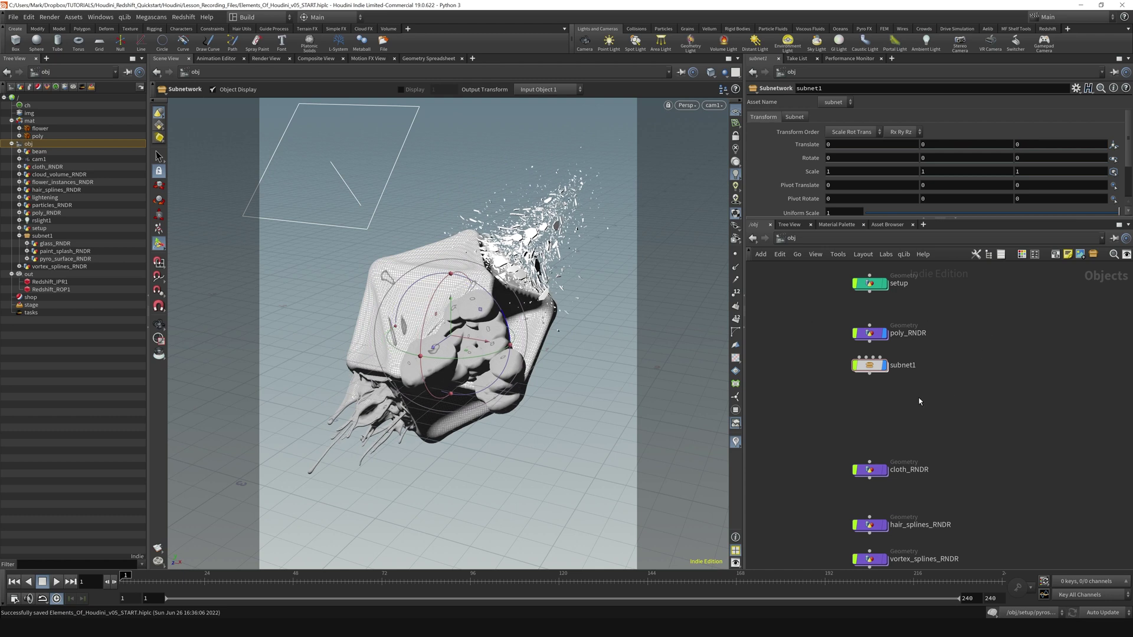
- Extract the contents of the subnetwork back to the obj level and select the glass_RNDR node
{"action": "left_click_drag", "start_coordinate": [908, 410], "coordinate": [841, 352]}
{"action": "right_click", "coordinate": [868, 367]}
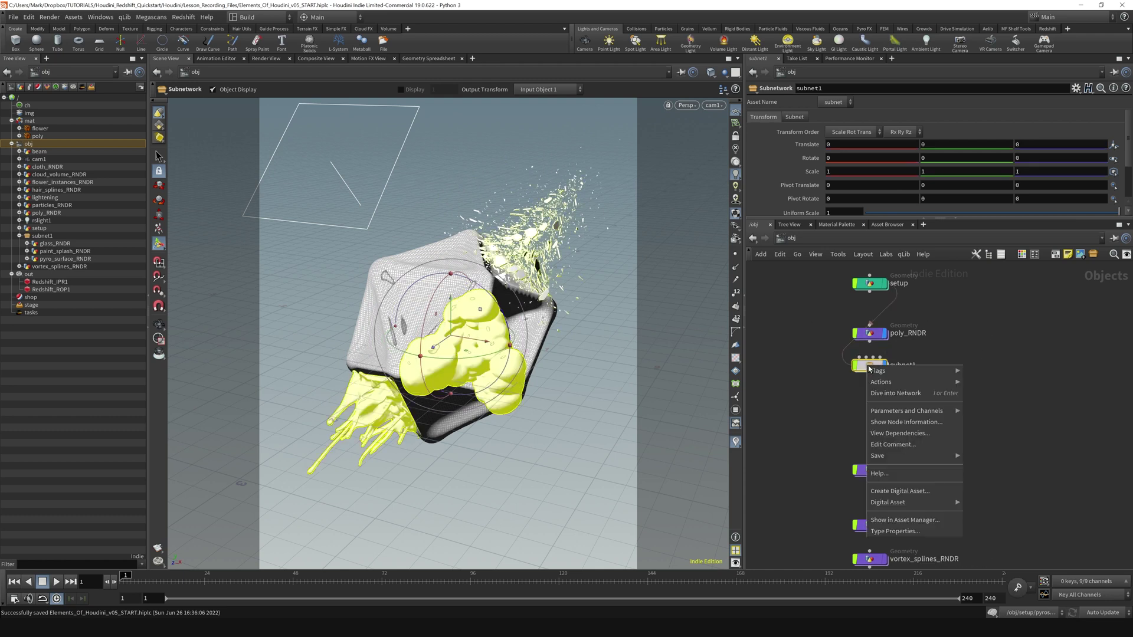
{"action": "mouse_move", "coordinate": [887, 386]}
{"action": "left_click", "coordinate": [989, 427]}
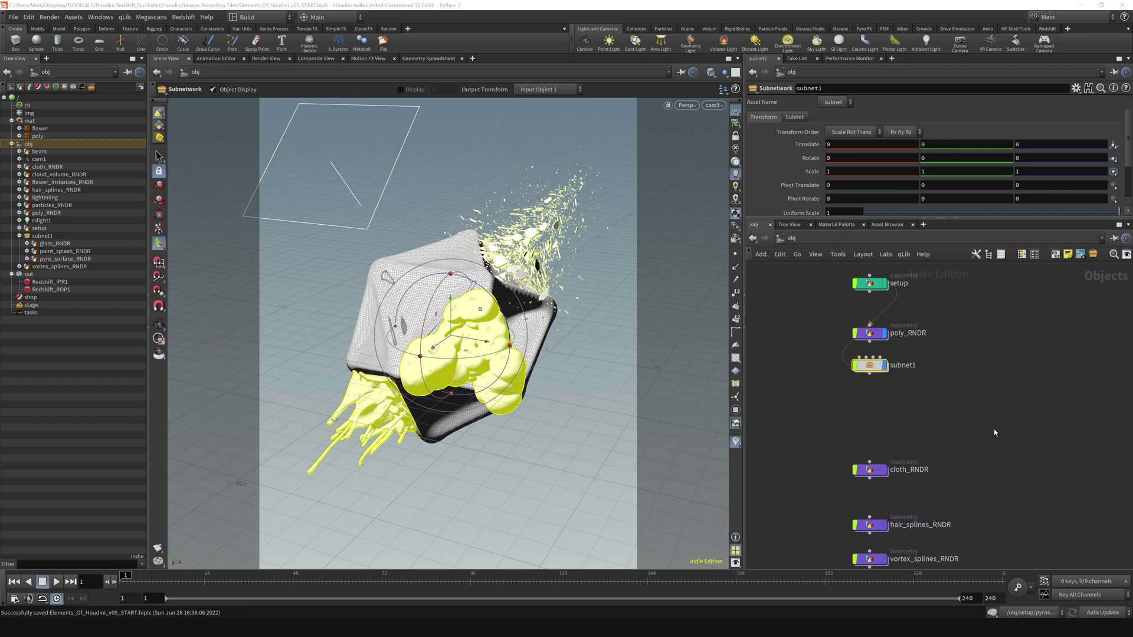
{"action": "left_click", "coordinate": [872, 364]}
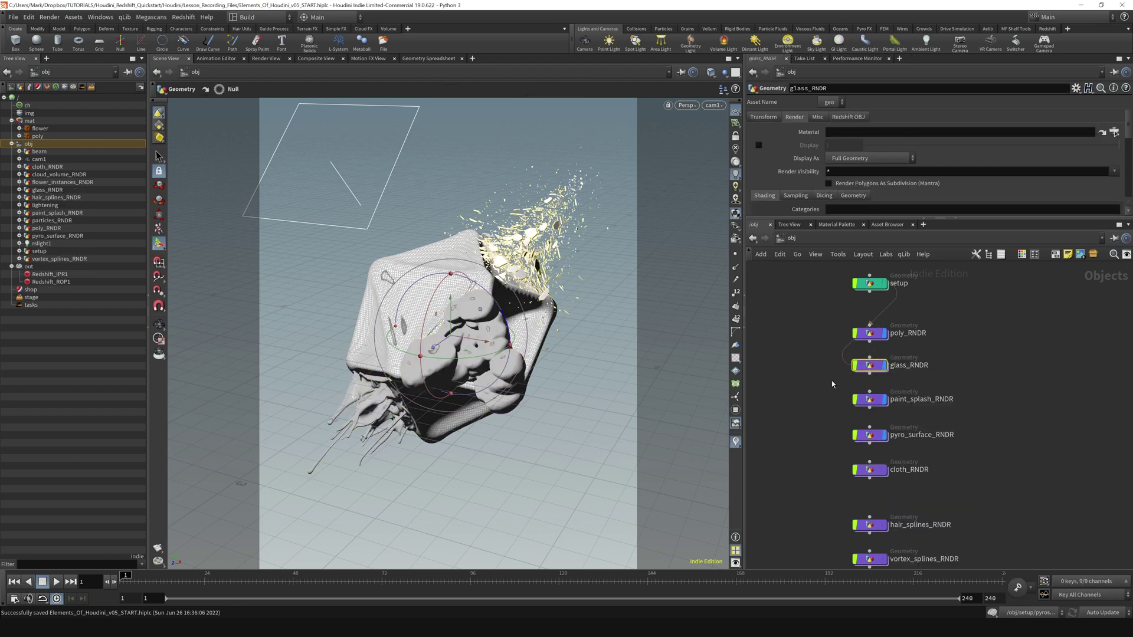
- Move the glass_RNDR and paint_splash_RNDR geometry away from their original positions with the transform handle
{"action": "left_click_drag", "start_coordinate": [451, 336], "coordinate": [429, 343]}
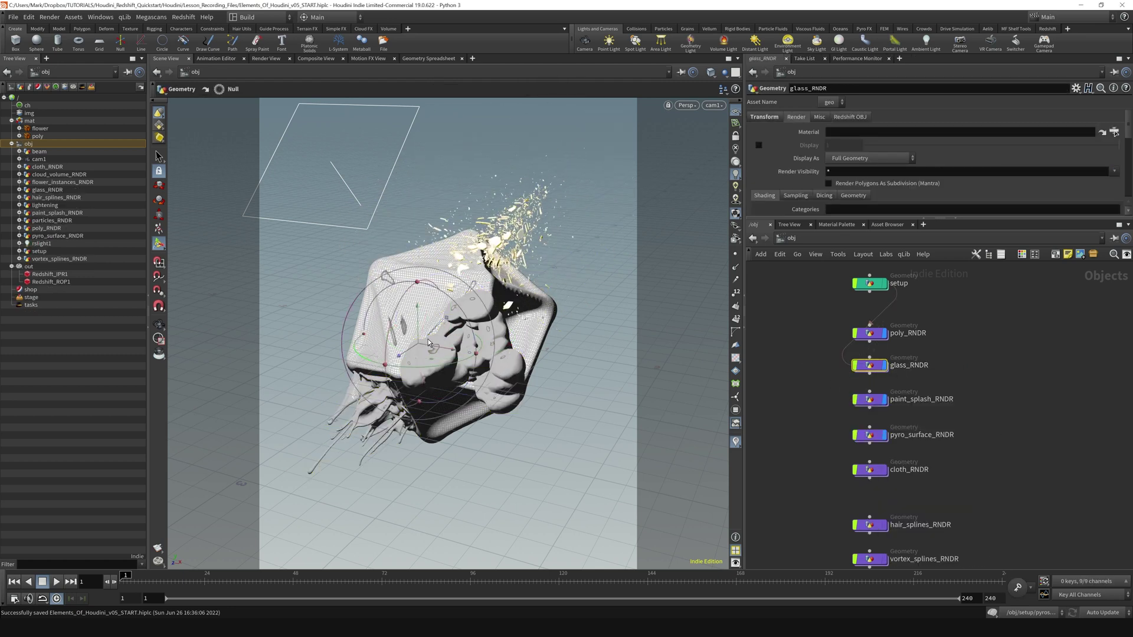
{"action": "left_click", "coordinate": [866, 399]}
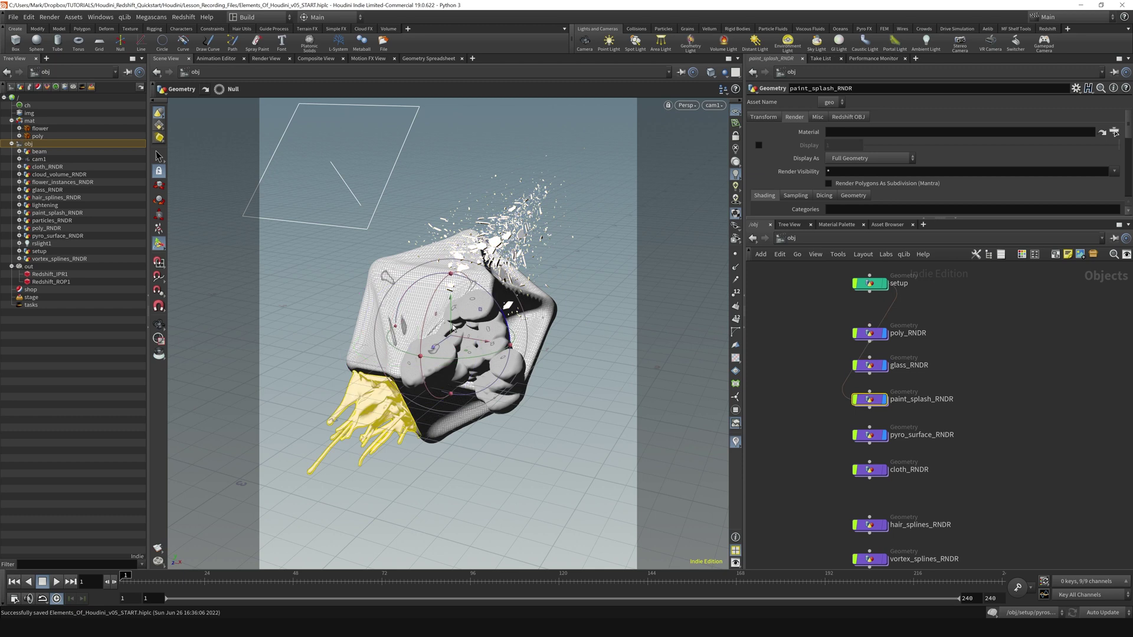
{"action": "mouse_move", "coordinate": [454, 340]}
{"action": "left_mouse_down"}
{"action": "mouse_move", "coordinate": [378, 407]}
{"action": "mouse_move", "coordinate": [330, 331]}
{"action": "left_mouse_up"}
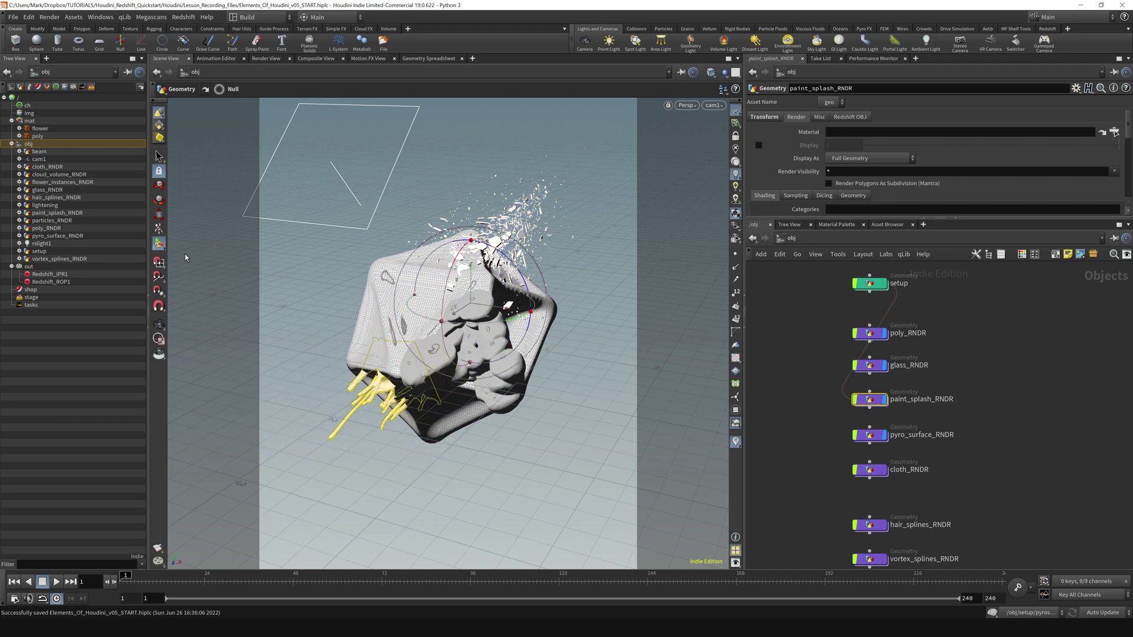
- Reset Translate to 0 on all axes for the five nodes from poly_RNDR to cloth_RNDR, and undo the last node layout move
{"action": "left_click_drag", "start_coordinate": [819, 321], "coordinate": [954, 474]}
{"action": "left_click", "coordinate": [769, 117]}
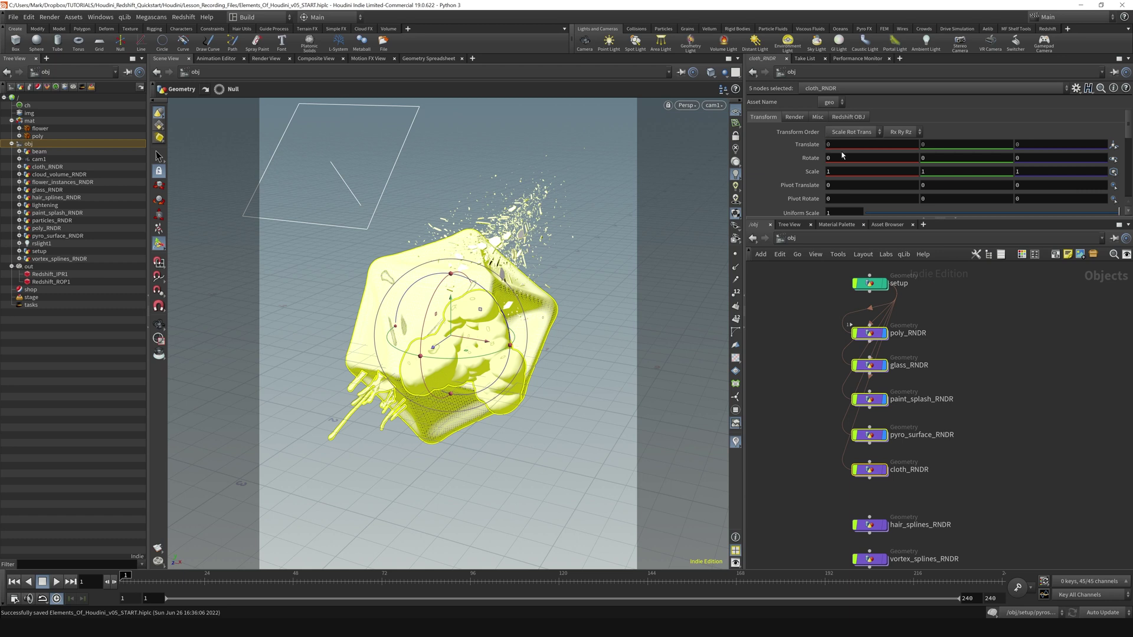
{"action": "left_click", "coordinate": [843, 144]}
{"action": "key", "text": "Tab"}
{"action": "key", "text": "Tab"}
{"action": "key", "text": "Tab"}
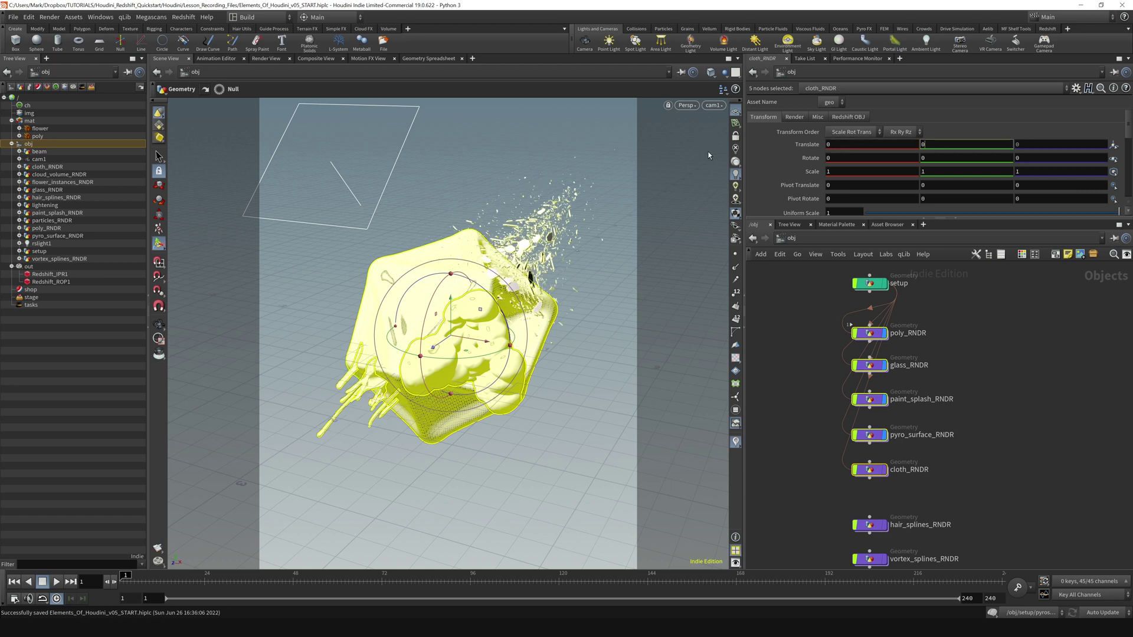
{"action": "left_click", "coordinate": [1030, 342]}
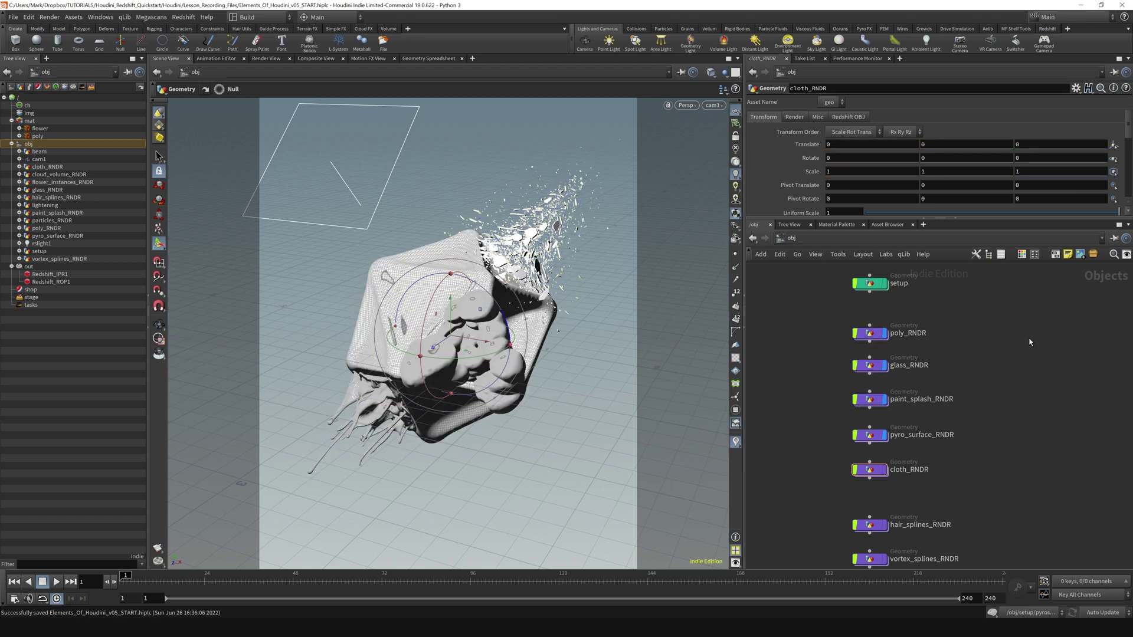
{"action": "key", "text": "ctrl+z"}
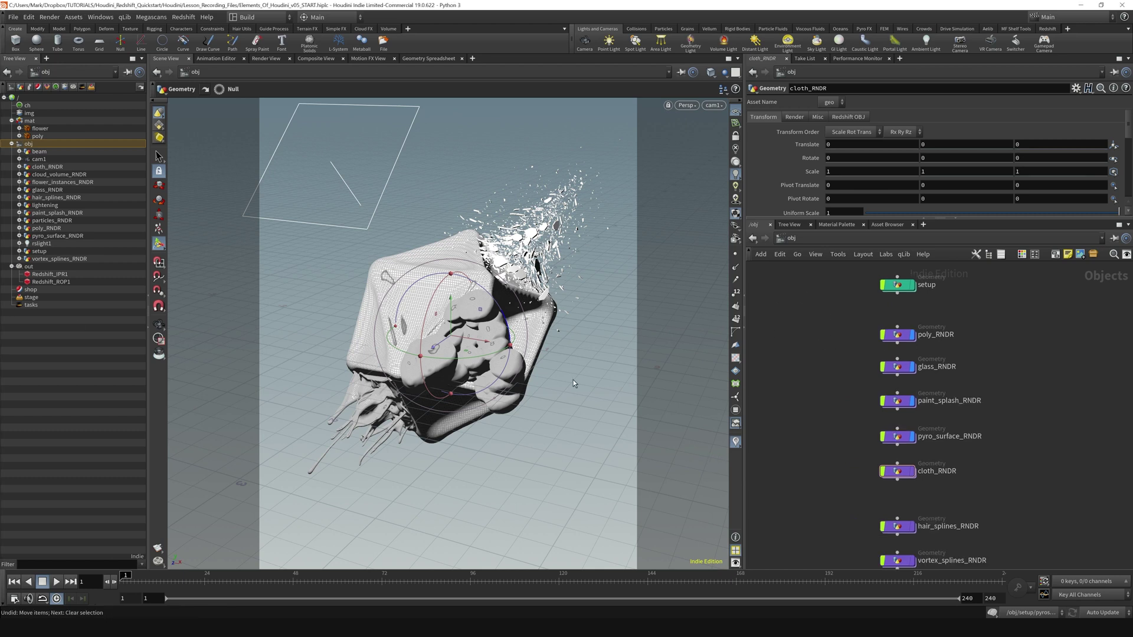
- Save the scene, and try changing poly_RNDR on its own with the viewport transform handle, undoing the change
{"action": "key", "text": "ctrl+s"}
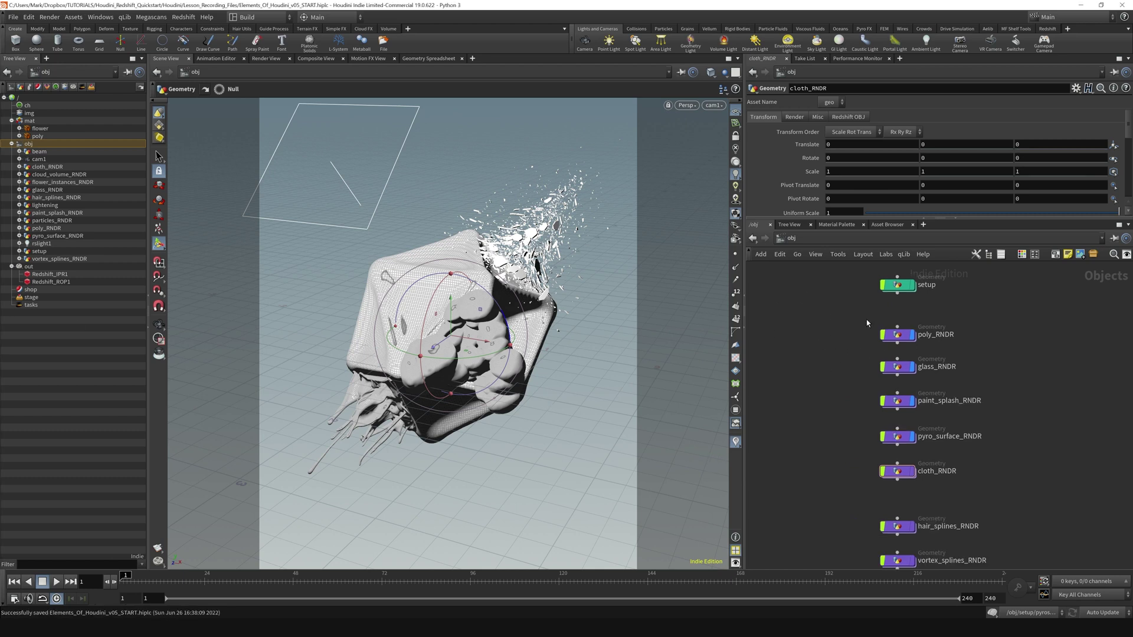
{"action": "left_click", "coordinate": [902, 337]}
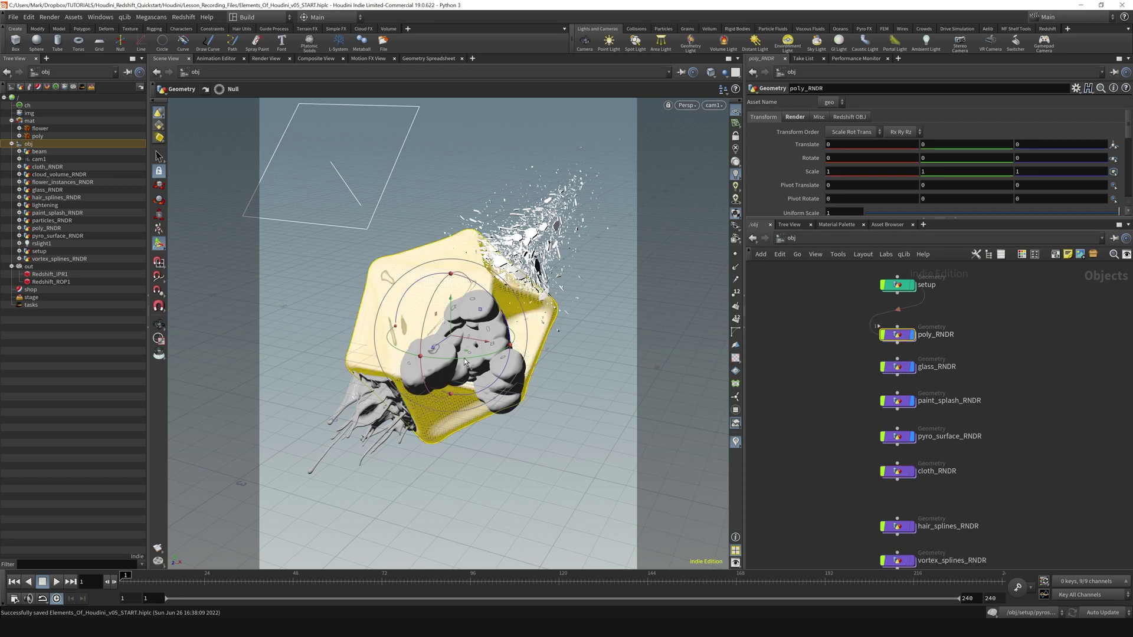
{"action": "left_click_drag", "start_coordinate": [466, 358], "coordinate": [354, 375]}
{"action": "key", "text": "ctrl+z"}
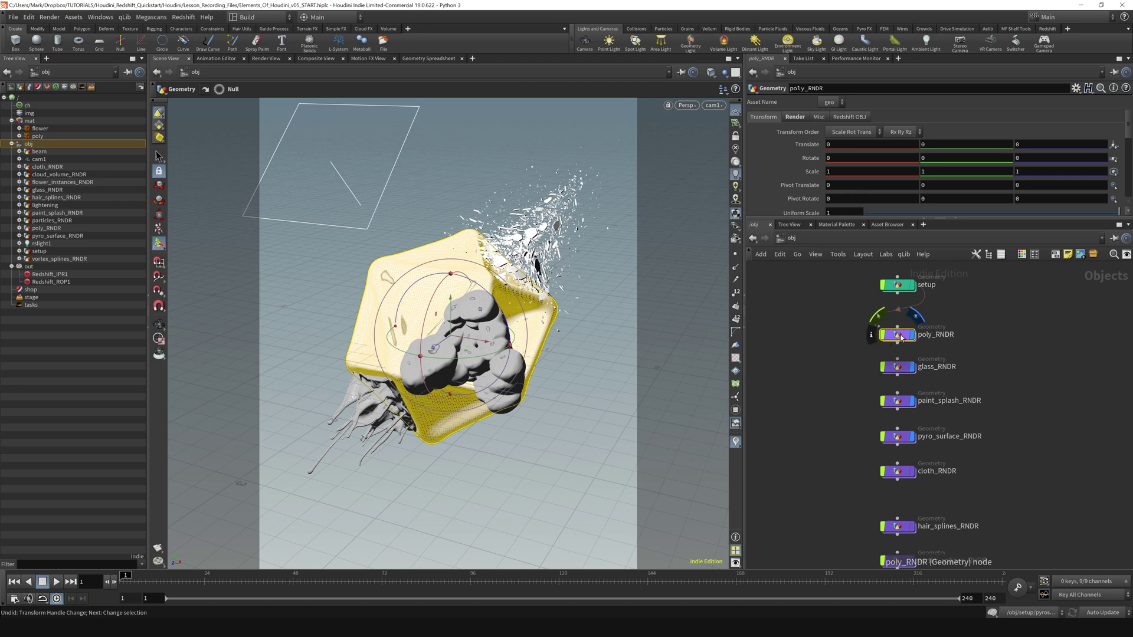
- Parent glass_RNDR, paint_splash_RNDR and pyro_surface_RNDR to the poly_RNDR node set apart from them, and rotate poly_RNDR about 45.6° around Y
{"action": "left_click_drag", "start_coordinate": [901, 337], "coordinate": [824, 333]}
{"action": "left_click", "coordinate": [822, 354]}
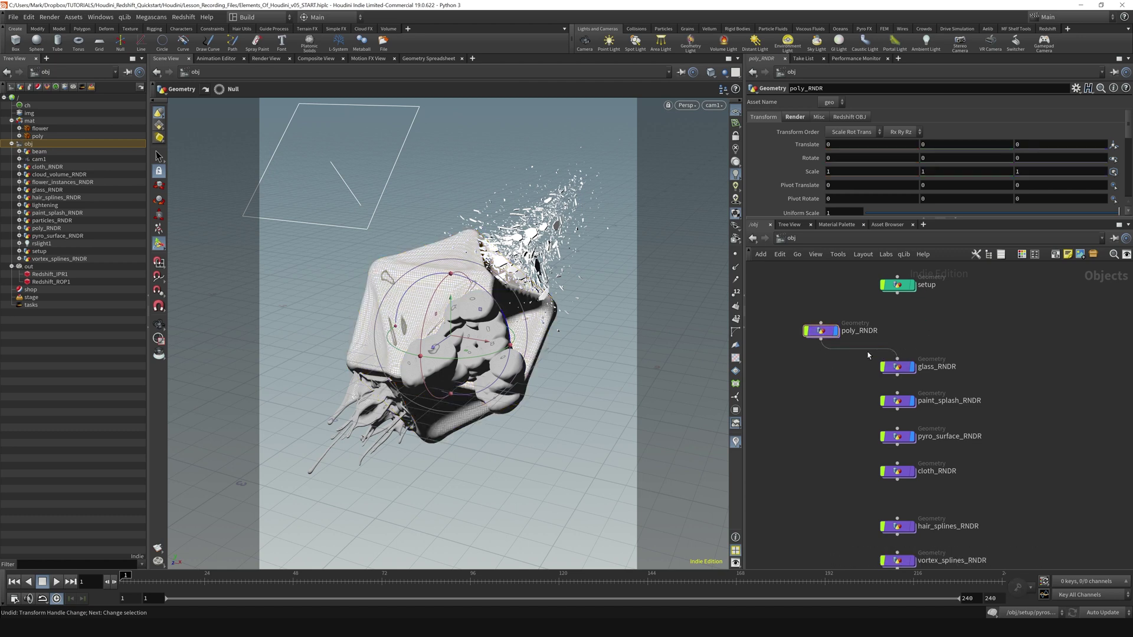
{"action": "left_click", "coordinate": [821, 340]}
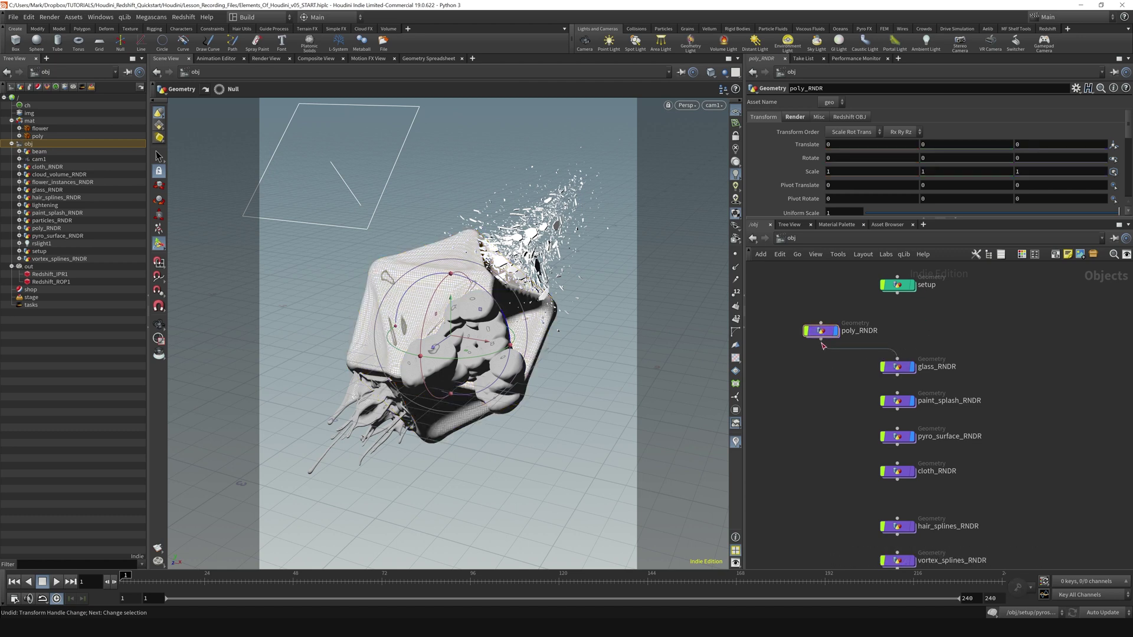
{"action": "left_click", "coordinate": [896, 428]}
{"action": "left_click", "coordinate": [820, 331]}
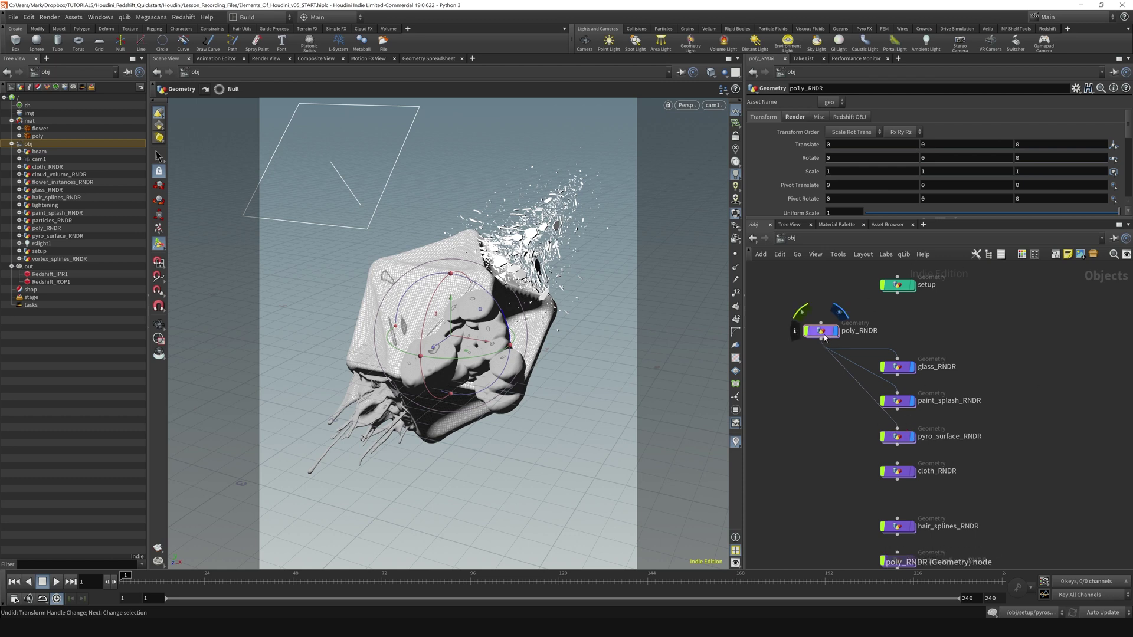
{"action": "left_click_drag", "start_coordinate": [475, 361], "coordinate": [531, 353]}
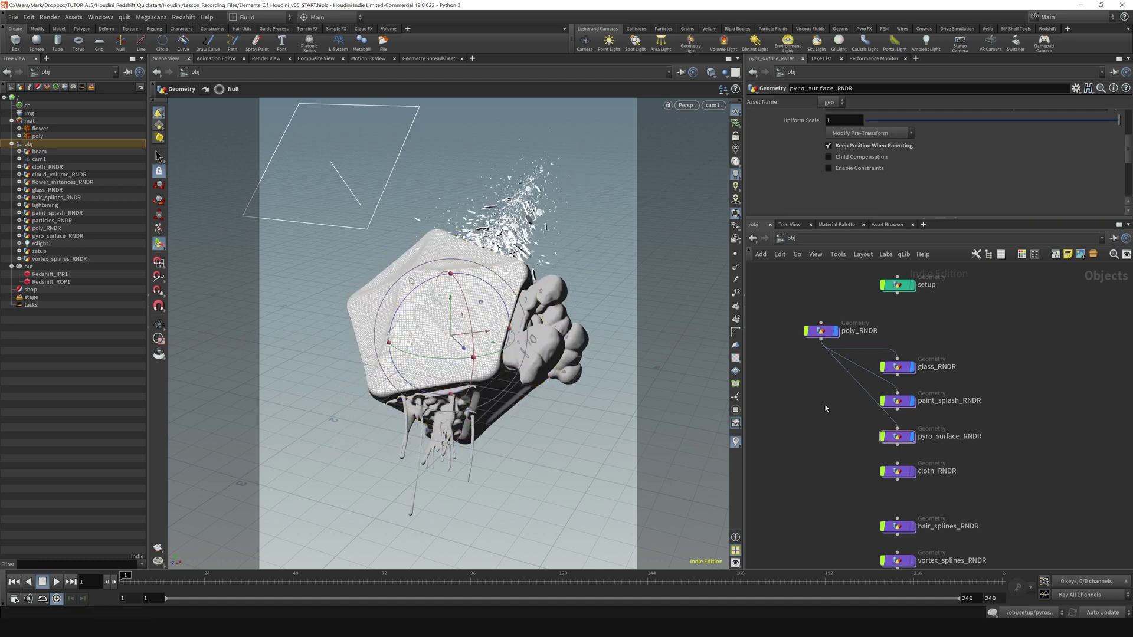
- Cut the wires between poly_RNDR and its three child nodes, and undo back to the connected state
{"action": "key", "text": "y"}
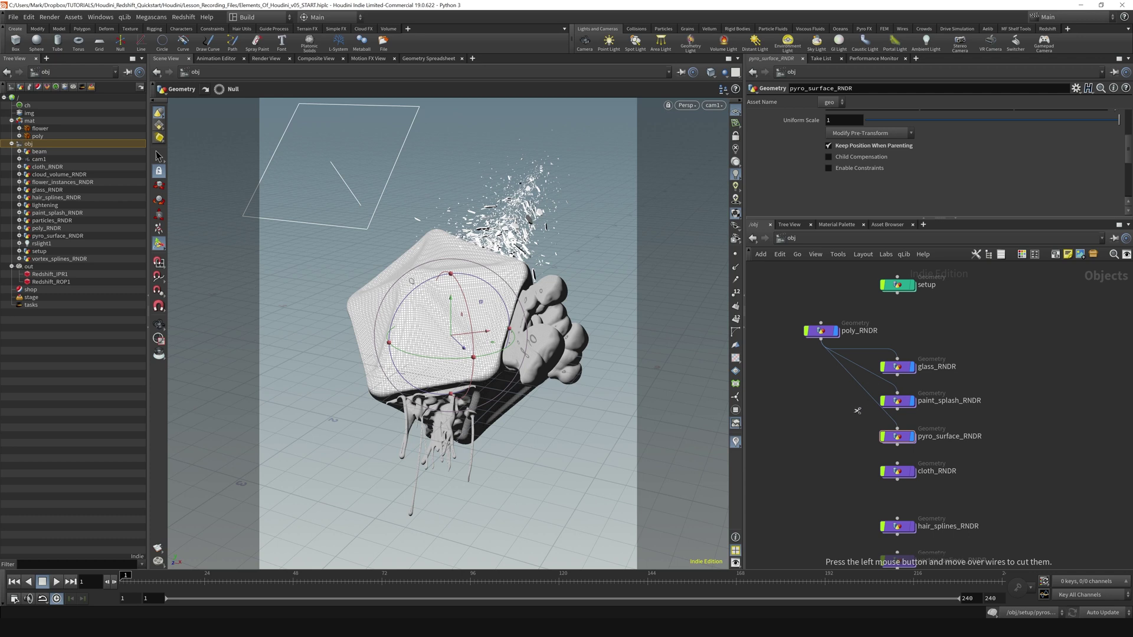
{"action": "mouse_move", "coordinate": [853, 409]}
{"action": "left_mouse_down"}
{"action": "mouse_move", "coordinate": [866, 321]}
{"action": "mouse_move", "coordinate": [909, 332]}
{"action": "left_mouse_up"}
{"action": "key", "text": "ctrl+z"}
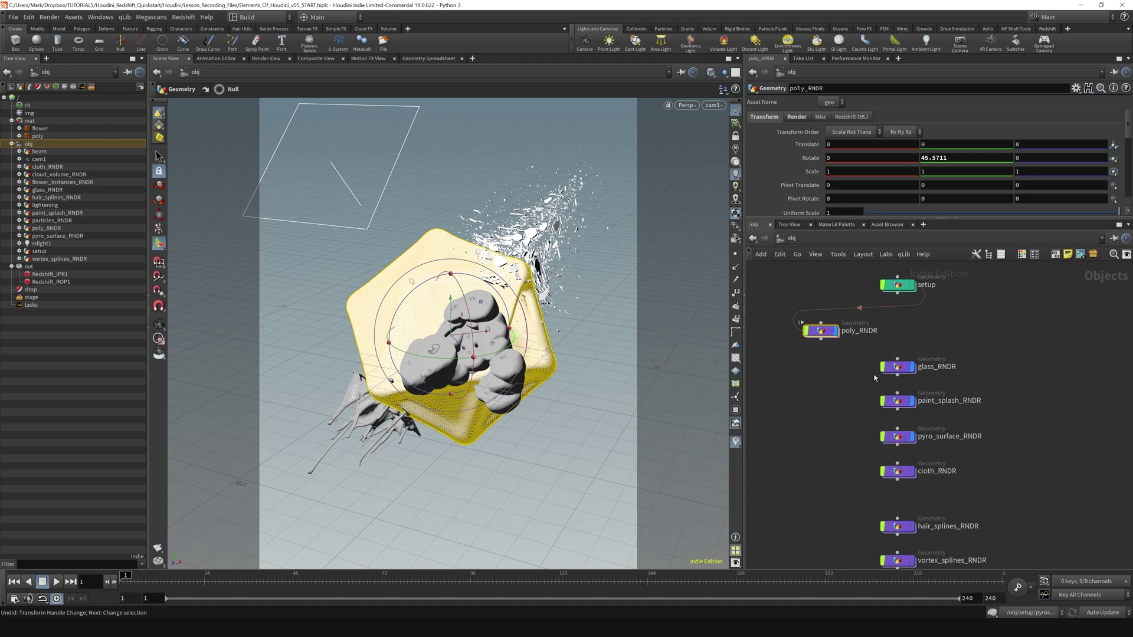
{"action": "key", "text": "ctrl+z"}
{"action": "key", "text": "ctrl+z"}
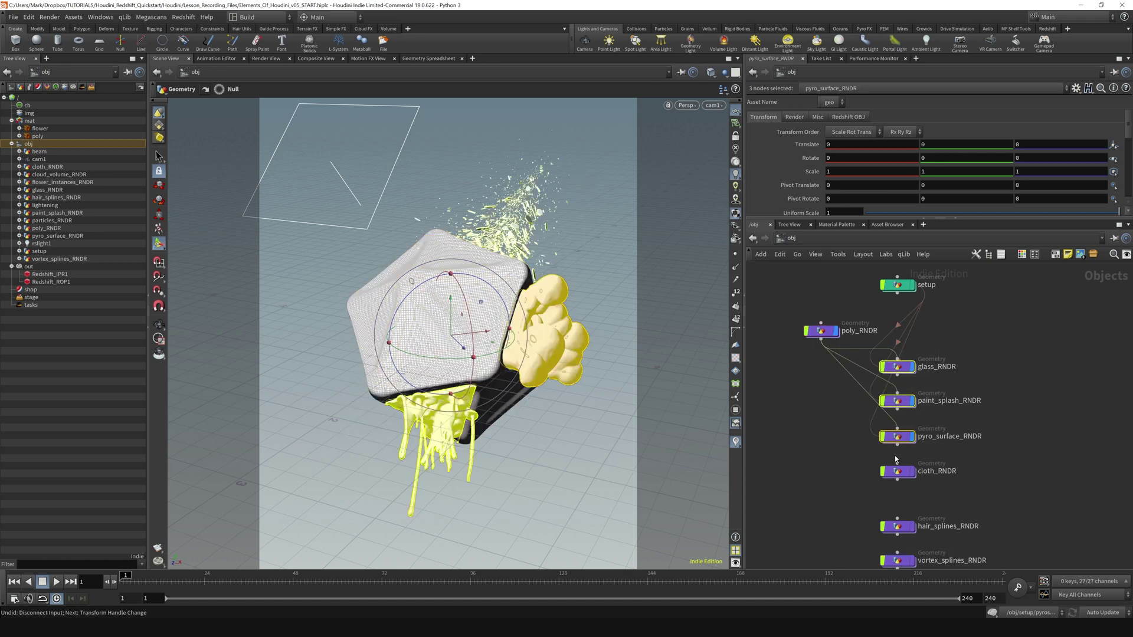
- Enable Keep Position When Parenting on the three child nodes and cut their wires from poly_RNDR
{"action": "scroll", "coordinate": [820, 174], "scroll_direction": "down", "scroll_amount": 5}
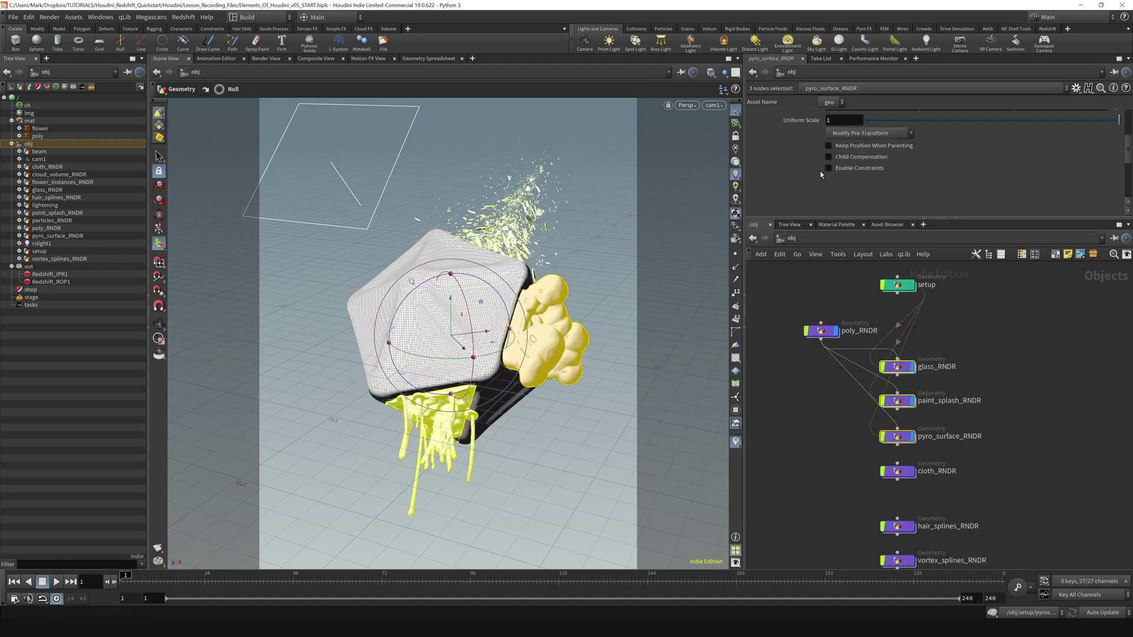
{"action": "left_click", "coordinate": [859, 148]}
{"action": "left_click", "coordinate": [834, 368]}
{"action": "mouse_move", "coordinate": [861, 416]}
{"action": "left_mouse_down"}
{"action": "mouse_move", "coordinate": [853, 366]}
{"action": "mouse_move", "coordinate": [841, 379]}
{"action": "left_mouse_up"}
- Rotate the unparented poly_RNDR on its own back to about 2.3° around Y, and save the scene
{"action": "left_click", "coordinate": [821, 330]}
{"action": "left_click_drag", "start_coordinate": [821, 323], "coordinate": [897, 289]}
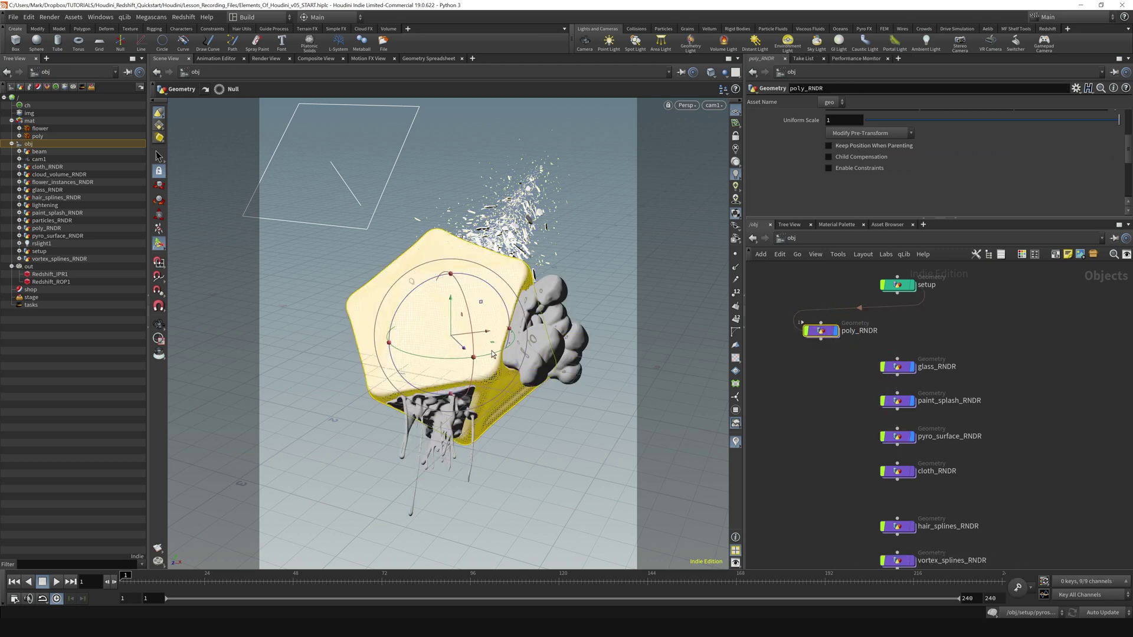
{"action": "left_click_drag", "start_coordinate": [497, 354], "coordinate": [457, 381]}
{"action": "key", "text": "ctrl+z"}
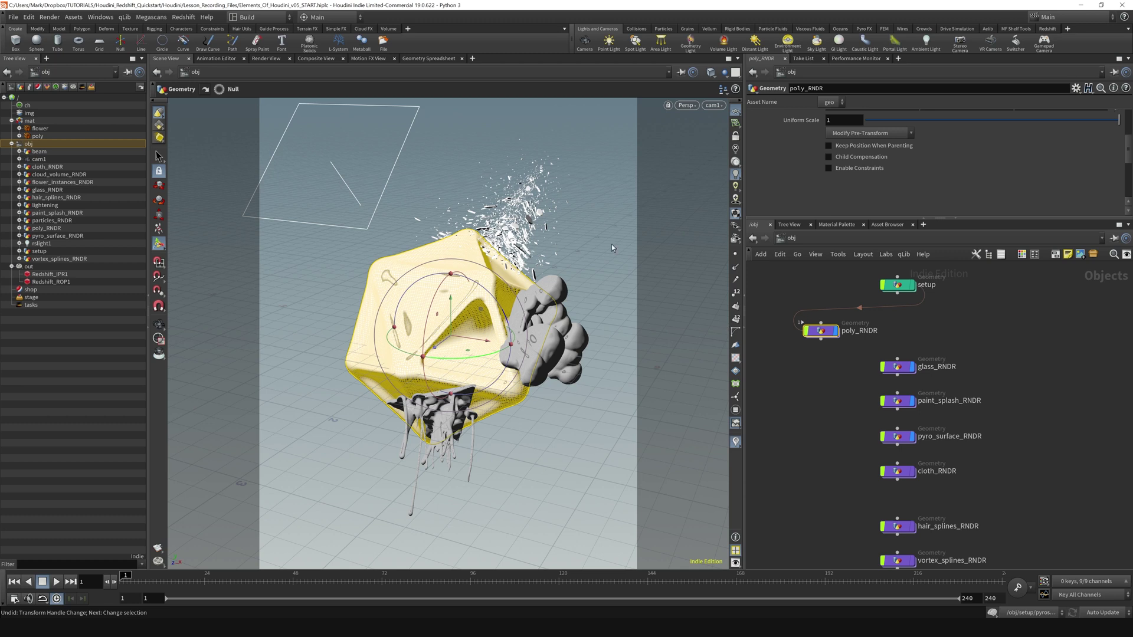
{"action": "key", "text": "ctrl+s"}
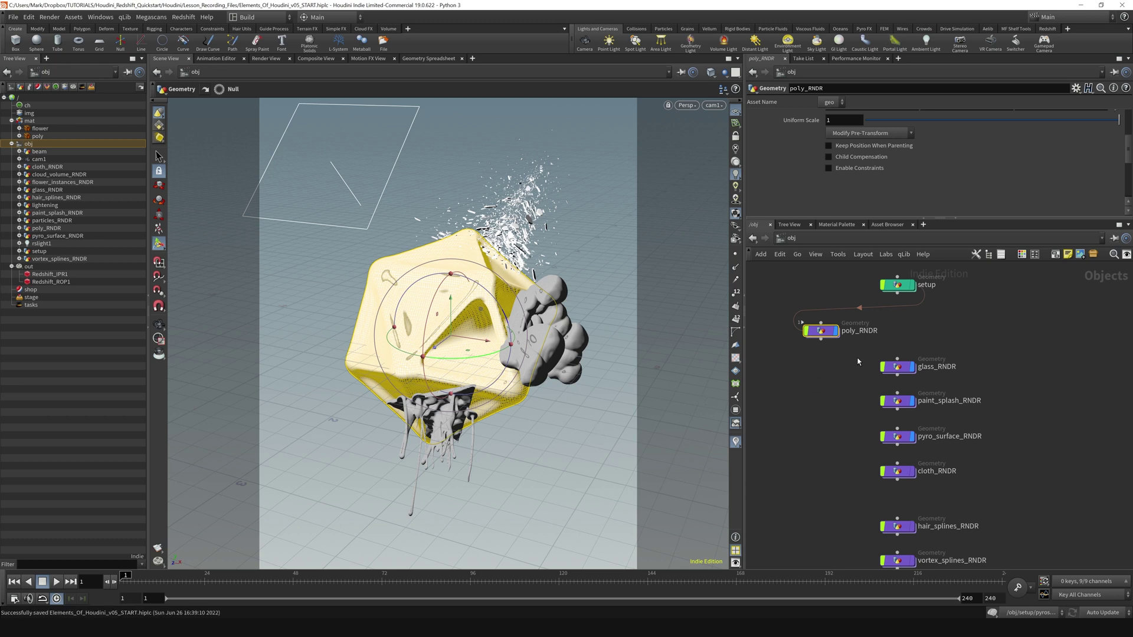
- Revert the Rotate values of glass_RNDR, paint_splash_RNDR and pyro_surface_RNDR to their defaults together
{"action": "left_click_drag", "start_coordinate": [858, 361], "coordinate": [933, 443]}
{"action": "left_click", "coordinate": [897, 366]}
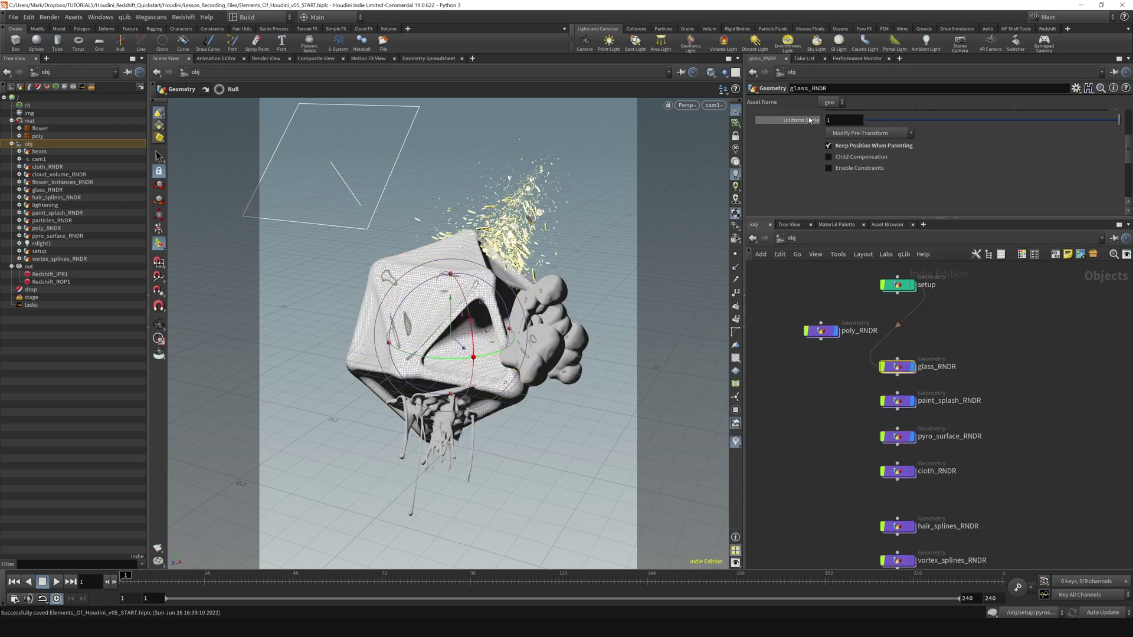
{"action": "scroll", "coordinate": [811, 120], "scroll_direction": "up", "scroll_amount": 5}
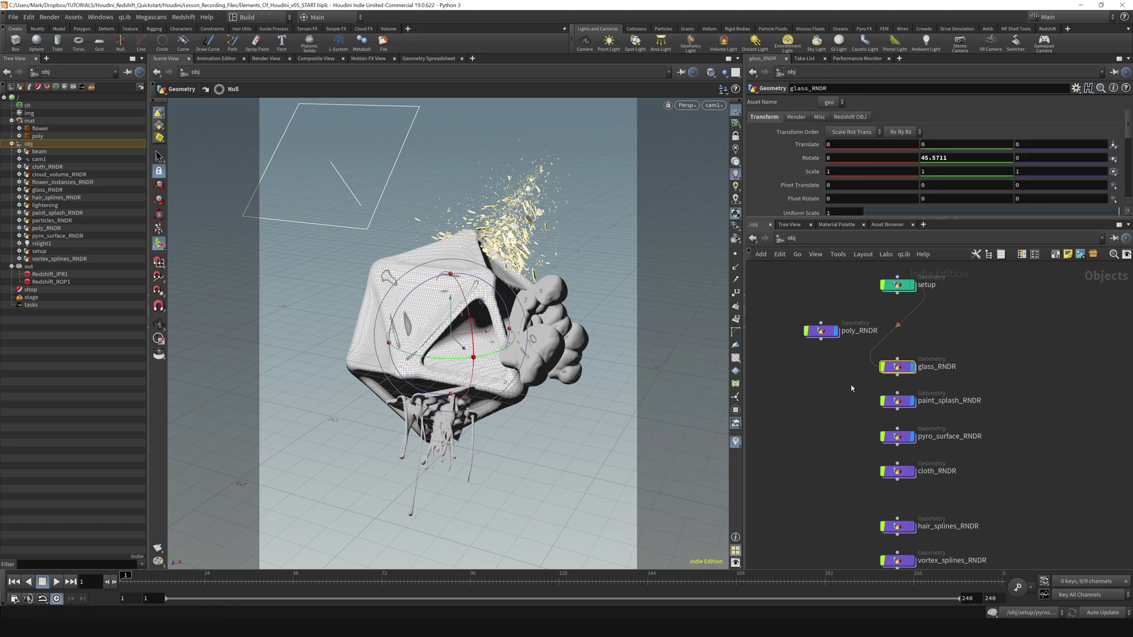
{"action": "left_click", "coordinate": [898, 401]}
{"action": "left_click", "coordinate": [897, 437]}
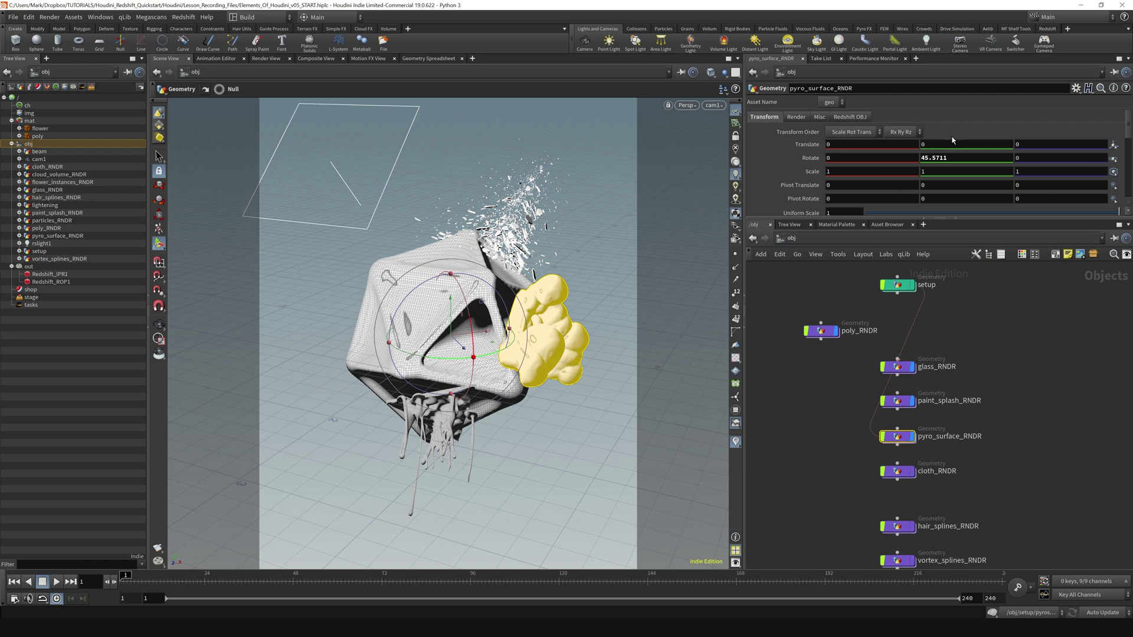
{"action": "left_click_drag", "start_coordinate": [936, 352], "coordinate": [901, 425], "text": "shift"}
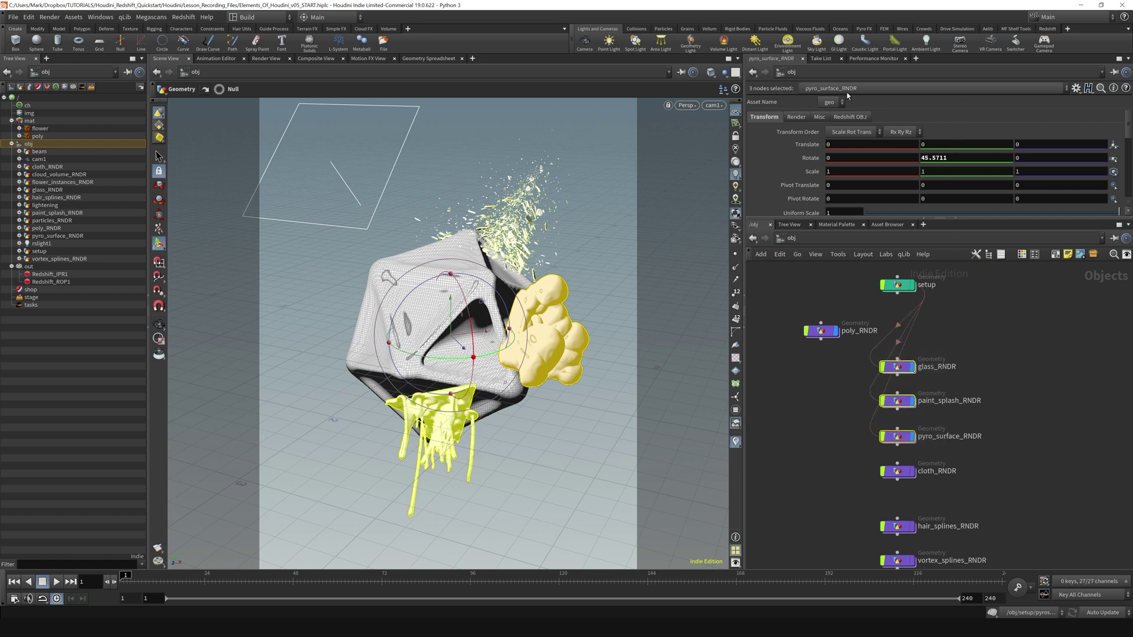
{"action": "right_click", "coordinate": [812, 159]}
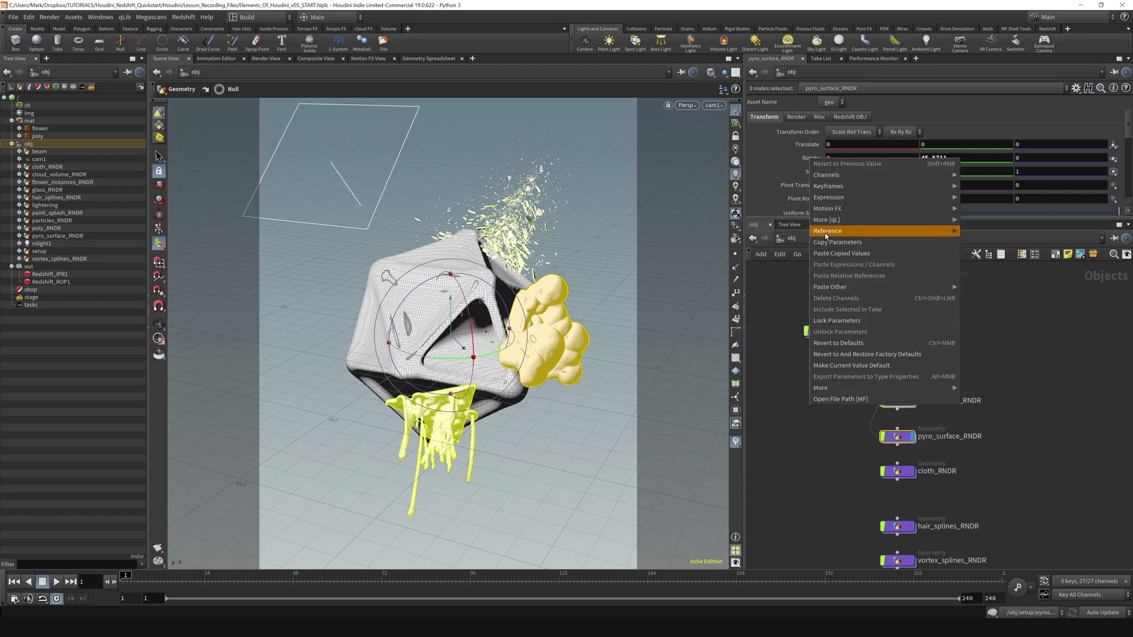
{"action": "left_click", "coordinate": [837, 343]}
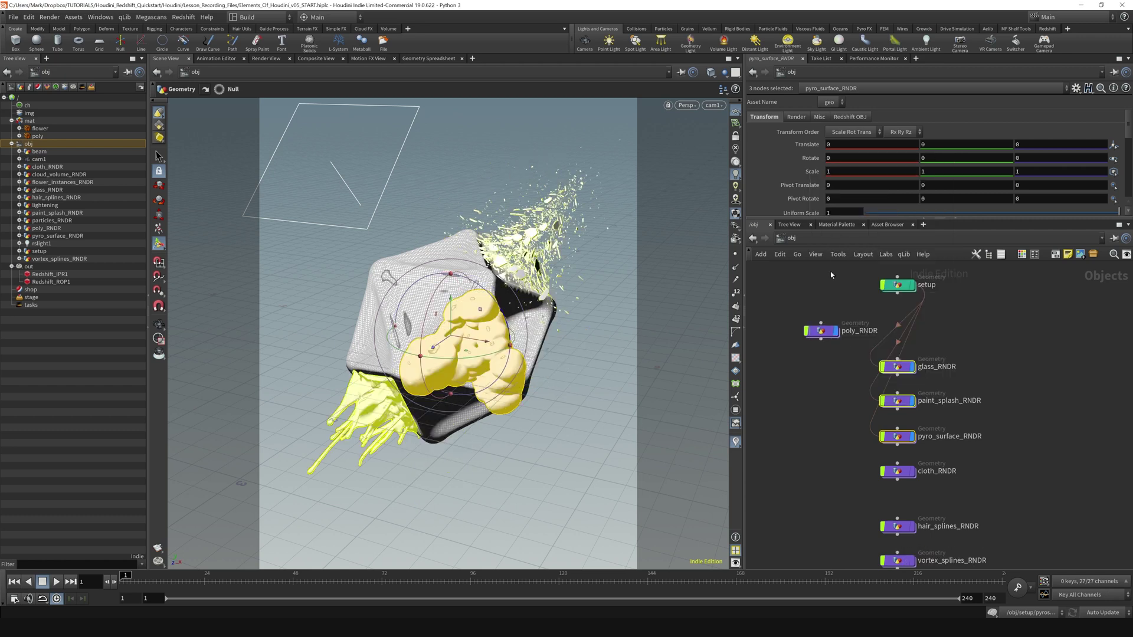
- Set poly_RNDR's Y Rotate value to 0
{"action": "left_click", "coordinate": [820, 377]}
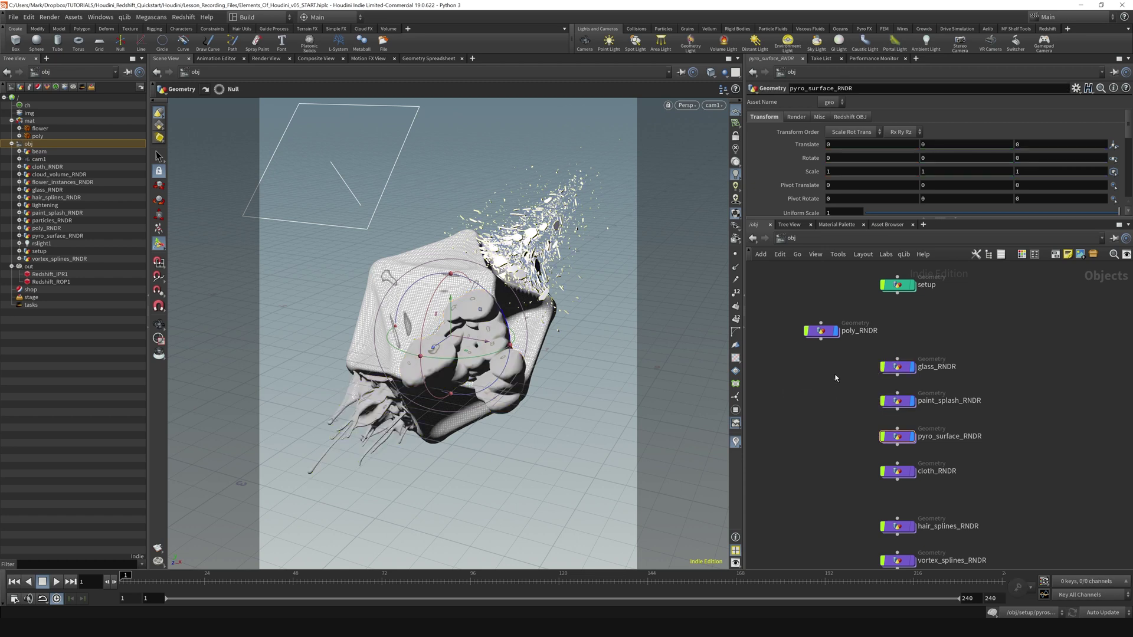
{"action": "left_click", "coordinate": [820, 331]}
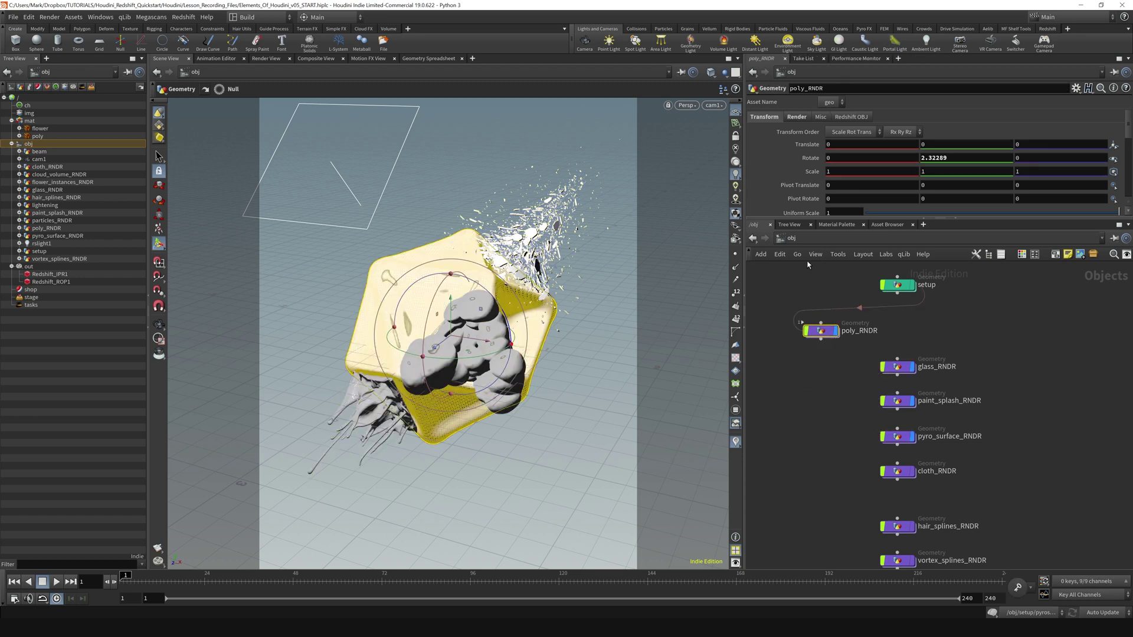
{"action": "double_click", "coordinate": [970, 158]}
{"action": "type", "text": "0"}
{"action": "key", "text": "Return"}
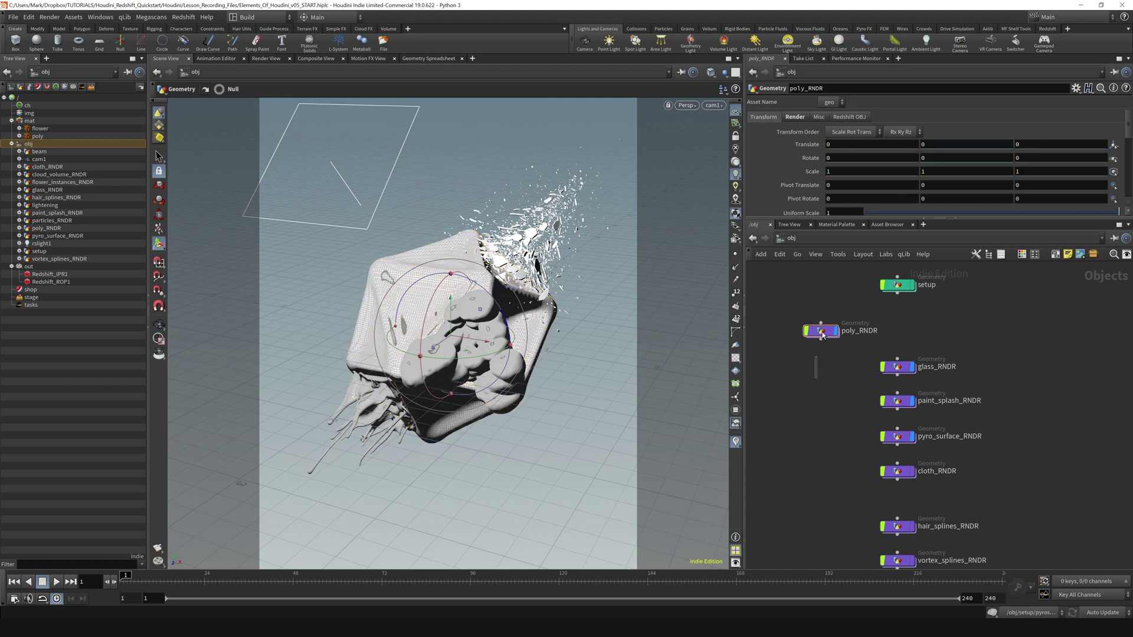
{"action": "left_click", "coordinate": [834, 362]}
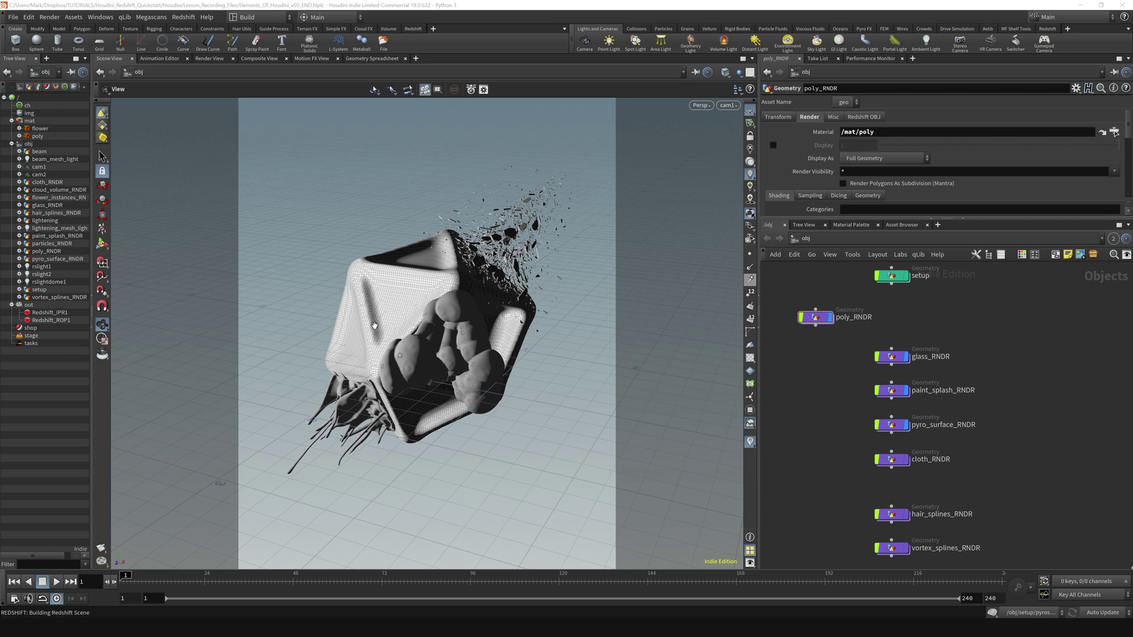
- Toggle the display flag of poly_RNDR off and back on, and select the node
{"action": "left_click", "coordinate": [831, 317]}
{"action": "left_click", "coordinate": [831, 318]}
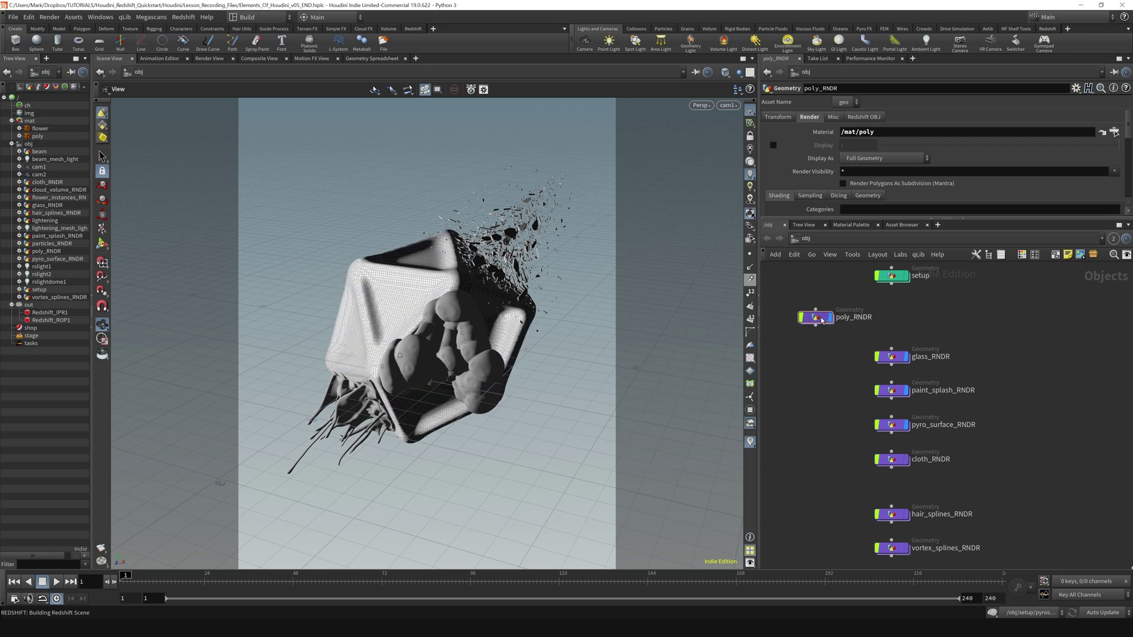
{"action": "left_click", "coordinate": [816, 317]}
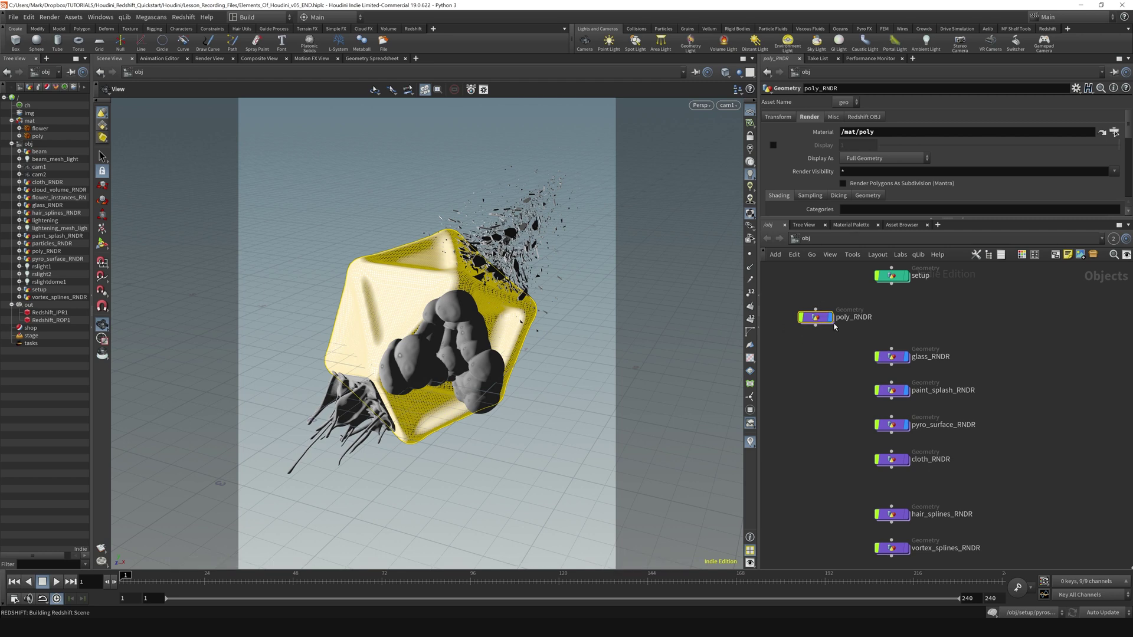
- Give the parameter editor more height above the network view and save the scene
{"action": "mouse_move", "coordinate": [832, 326]}
{"action": "left_click_drag", "start_coordinate": [826, 219], "coordinate": [826, 273]}
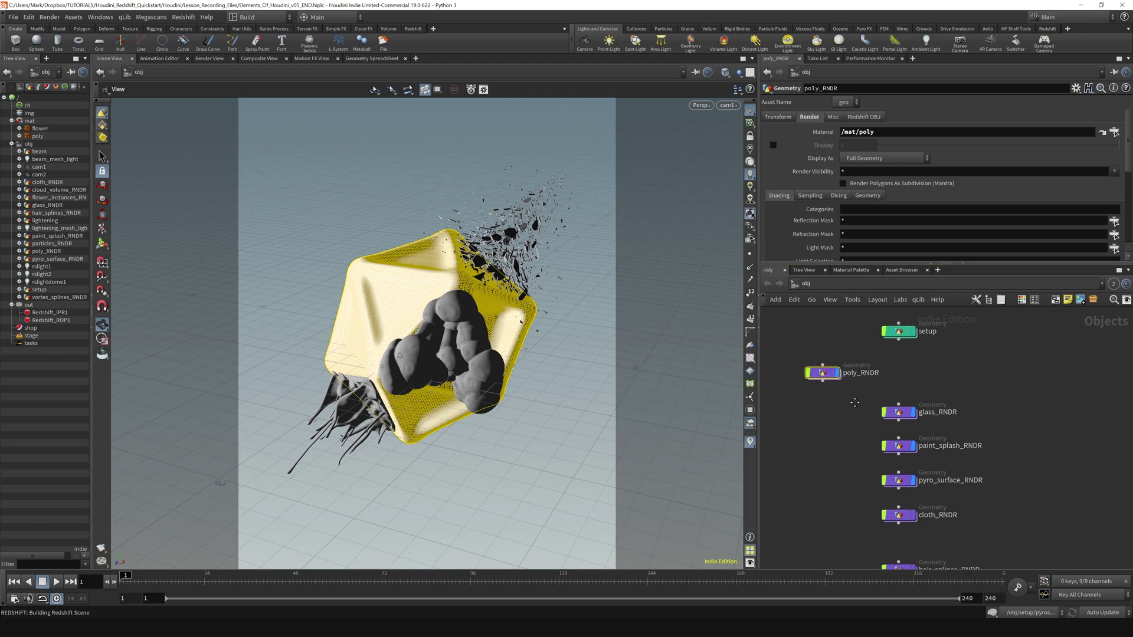
{"action": "key", "text": "ctrl+s"}
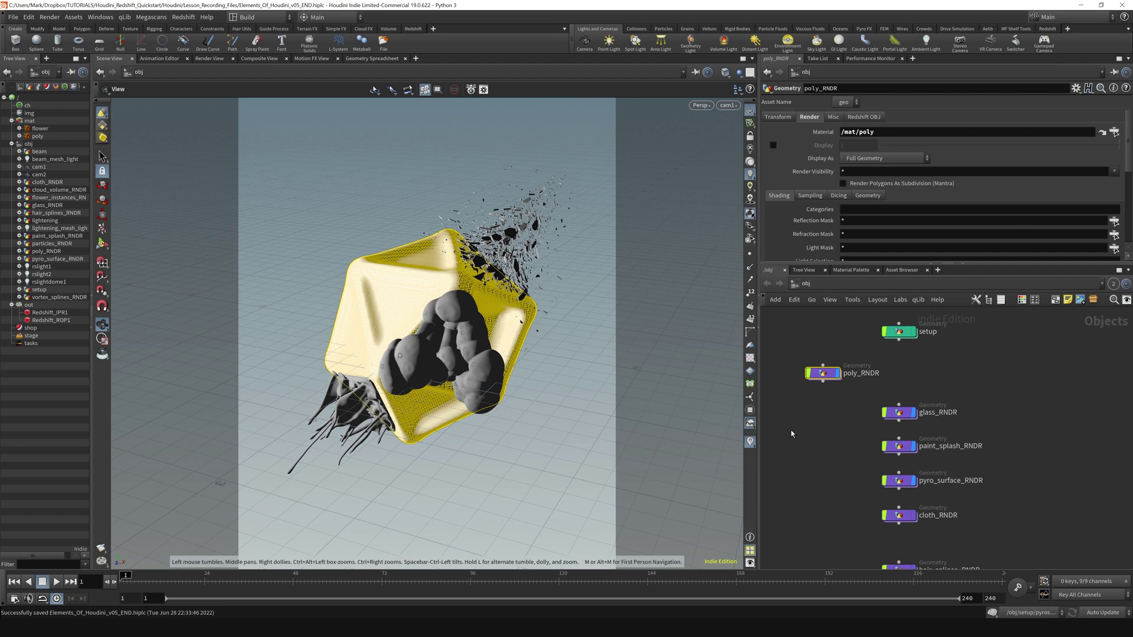
- Set poly_RNDR's Display As option to Hidden in its render parameters
{"action": "left_click_drag", "start_coordinate": [804, 417], "coordinate": [837, 358]}
{"action": "left_click", "coordinate": [777, 117]}
{"action": "left_click", "coordinate": [809, 117]}
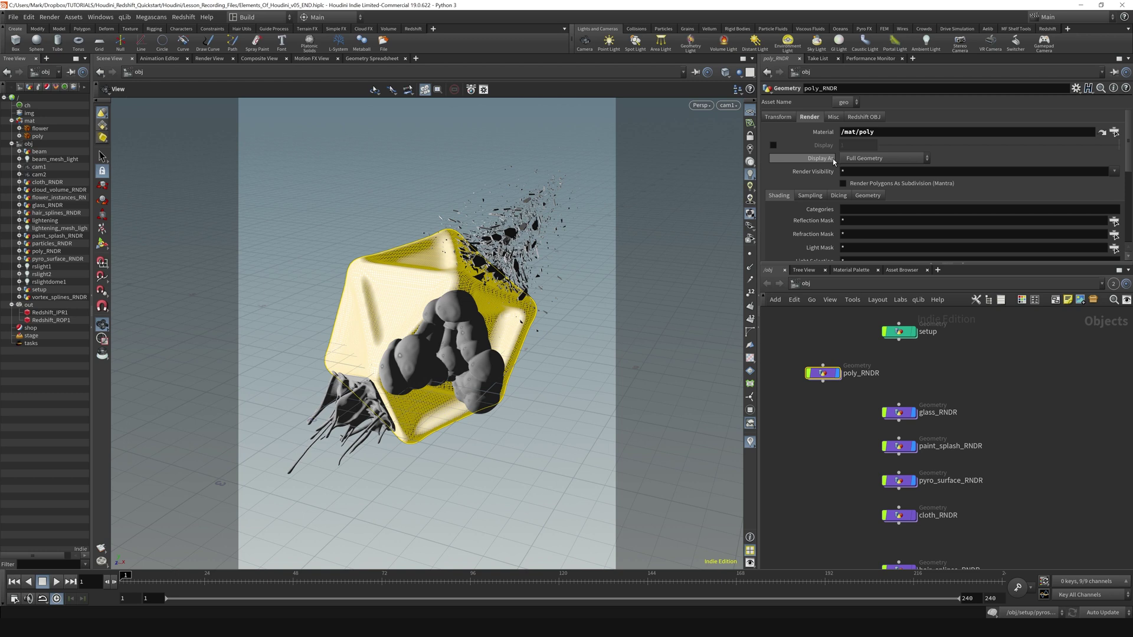
{"action": "left_click", "coordinate": [871, 159]}
{"action": "left_click", "coordinate": [868, 210]}
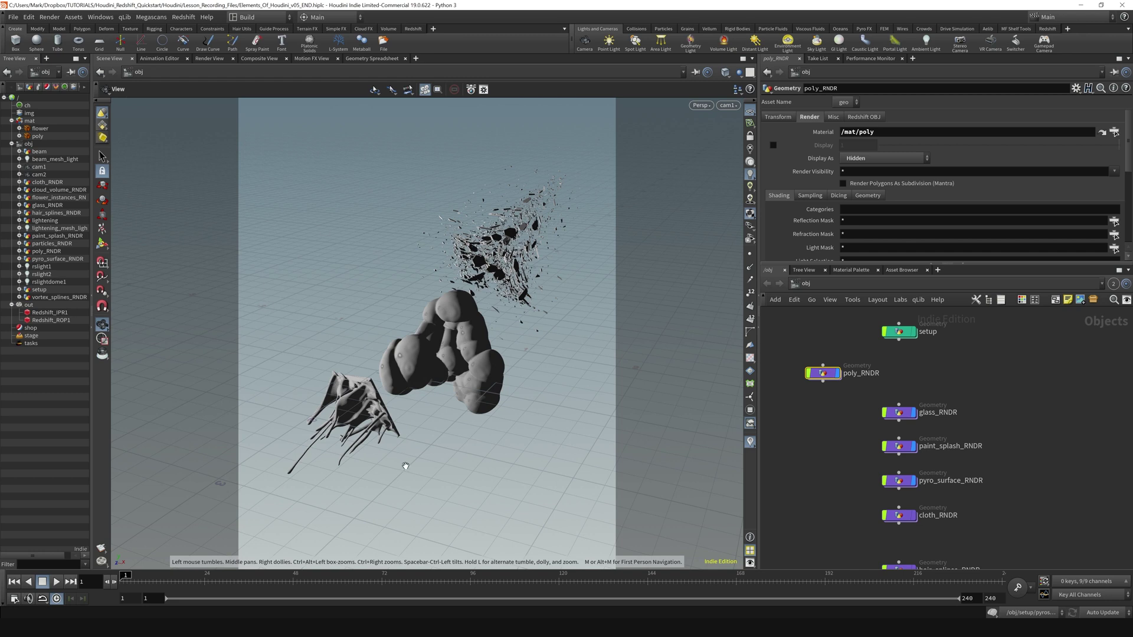
- Open the Redshift RenderView and start an interactive render of the scene
{"action": "left_click", "coordinate": [188, 16]}
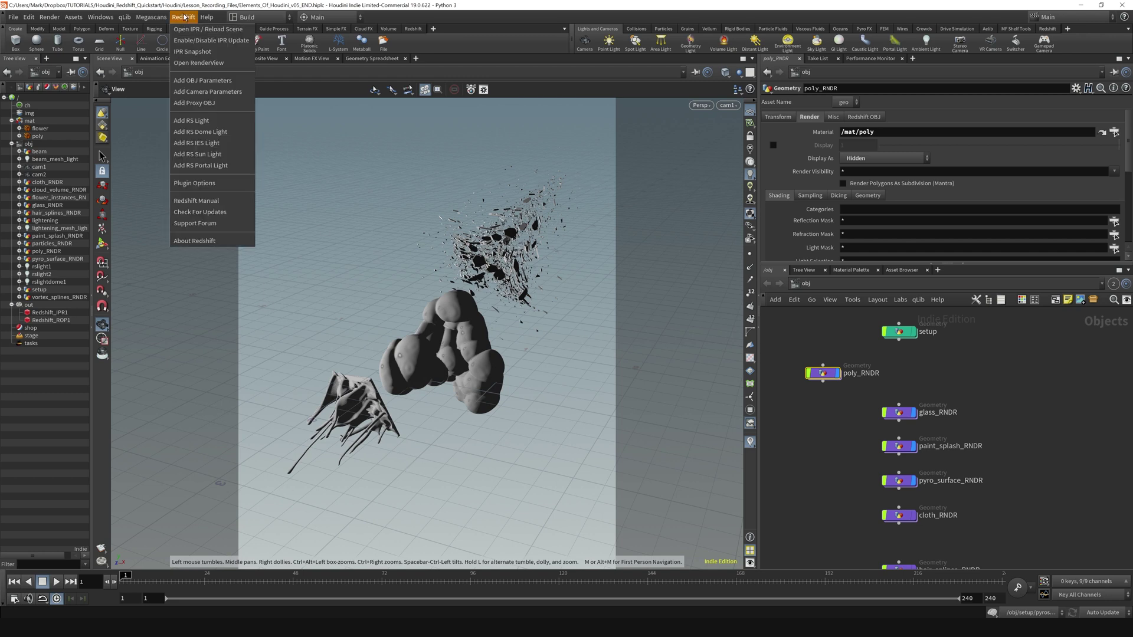
{"action": "left_click", "coordinate": [196, 63]}
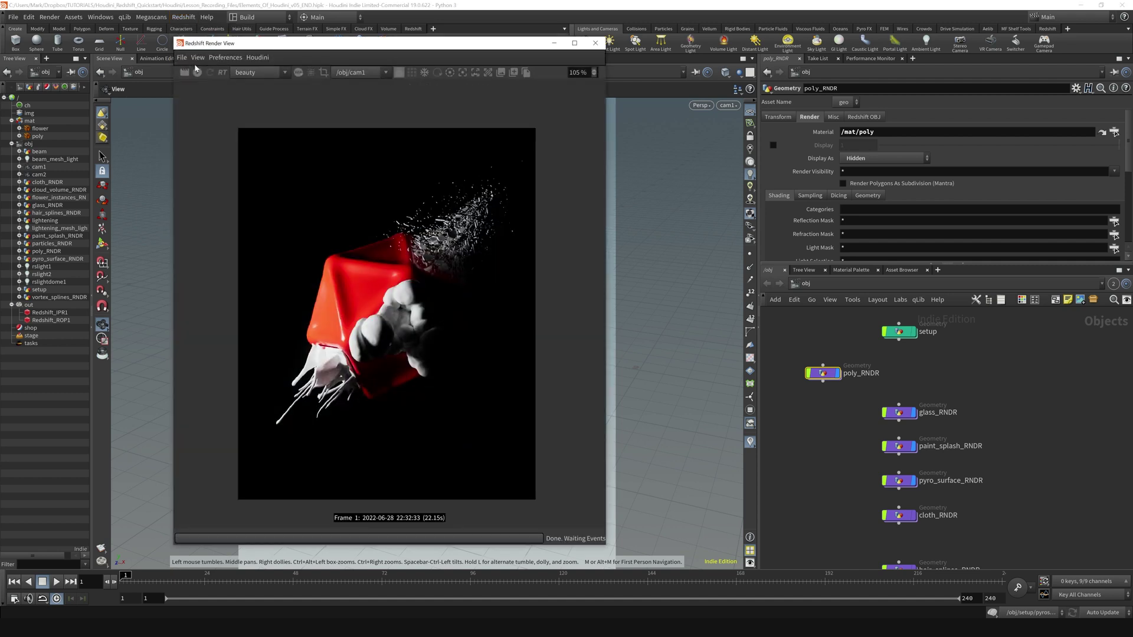
{"action": "left_click", "coordinate": [197, 71]}
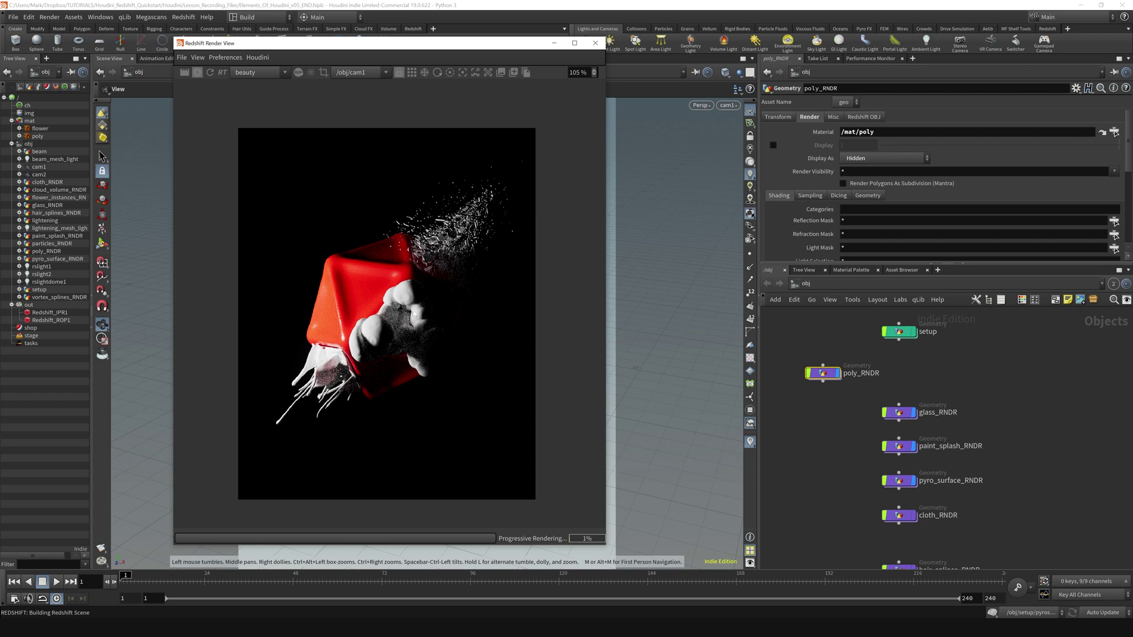
- Move the render window clear of the network, and toggle poly_RNDR's display flag off and on to compare the render
{"action": "left_click_drag", "start_coordinate": [495, 43], "coordinate": [377, 62]}
{"action": "left_click", "coordinate": [840, 374]}
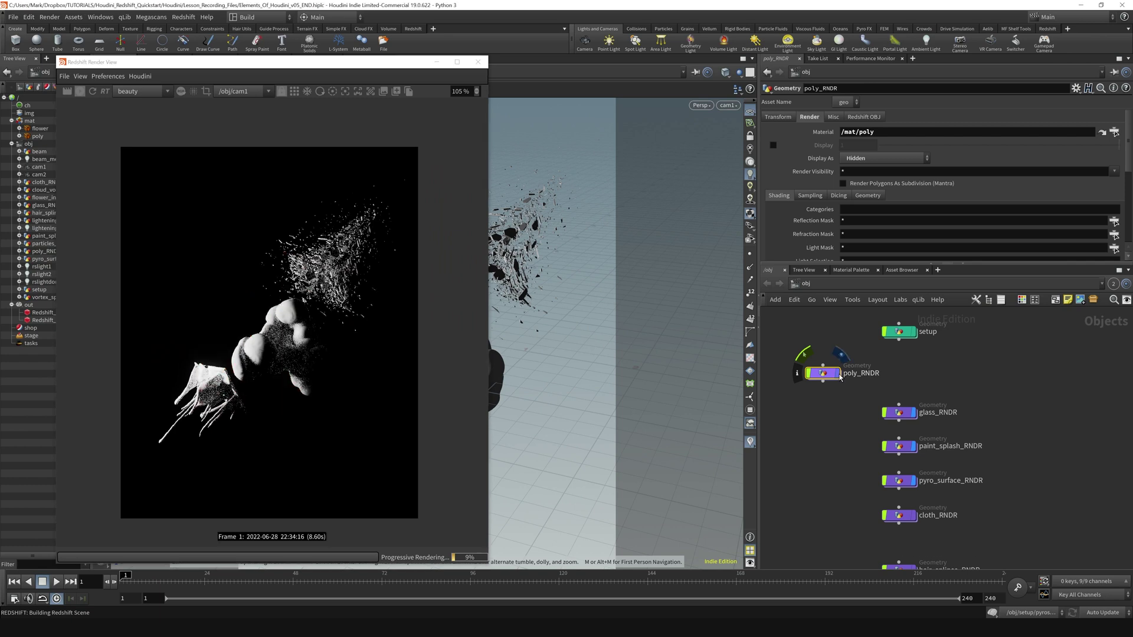
{"action": "left_click", "coordinate": [840, 378]}
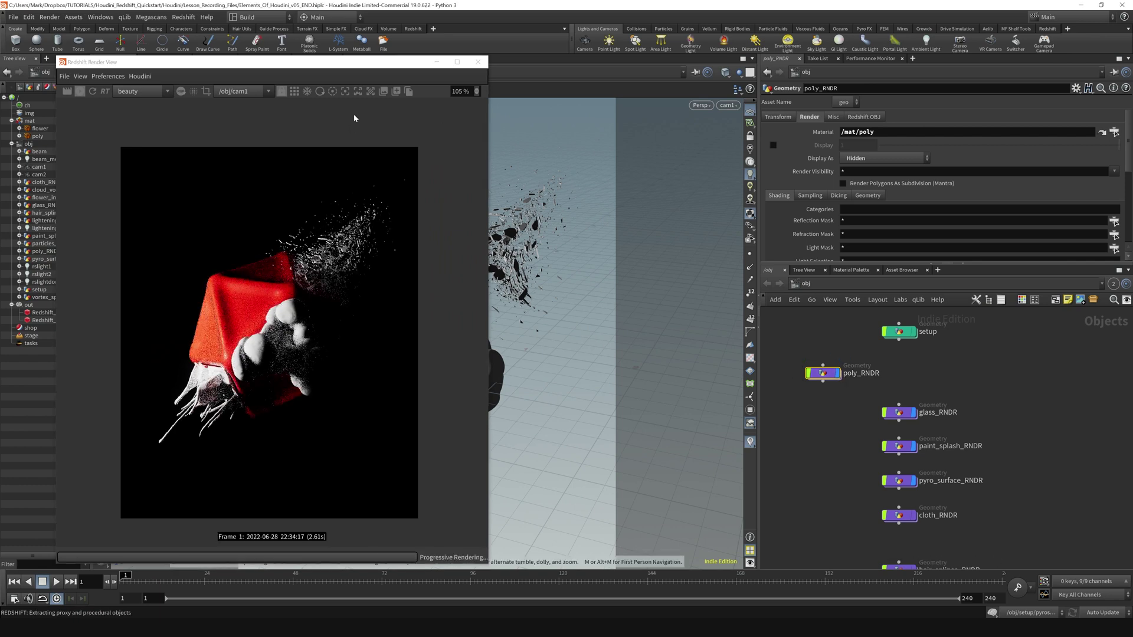
- Set poly_RNDR's Display As back to Full Geometry, moving the render window aside to see the viewport and back over it
{"action": "left_click_drag", "start_coordinate": [376, 65], "coordinate": [219, 59]}
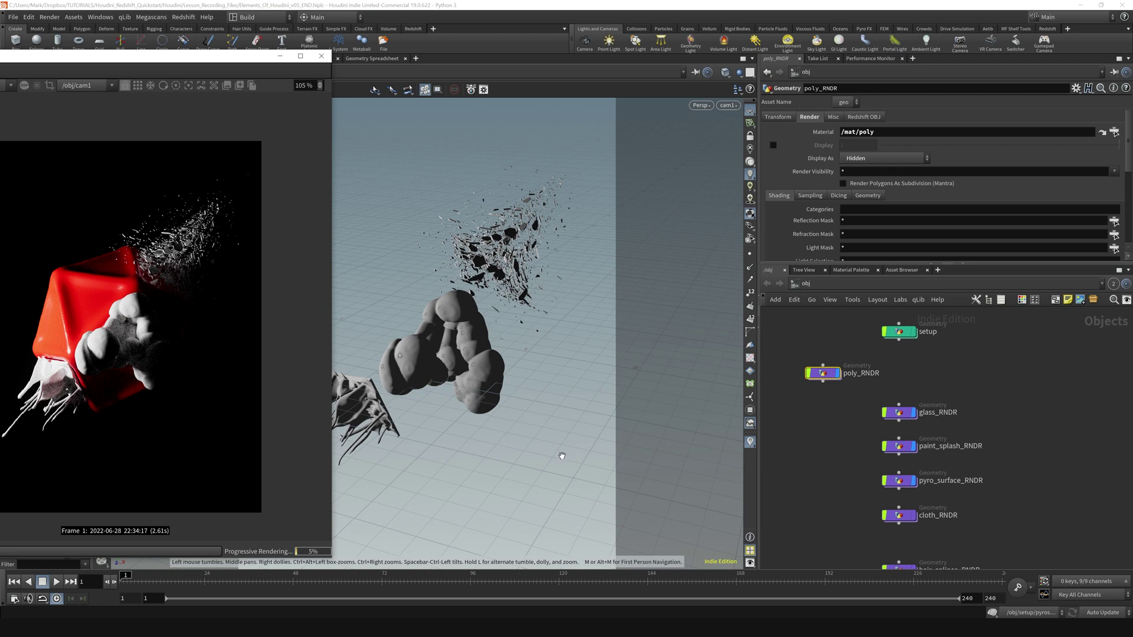
{"action": "left_click", "coordinate": [858, 160]}
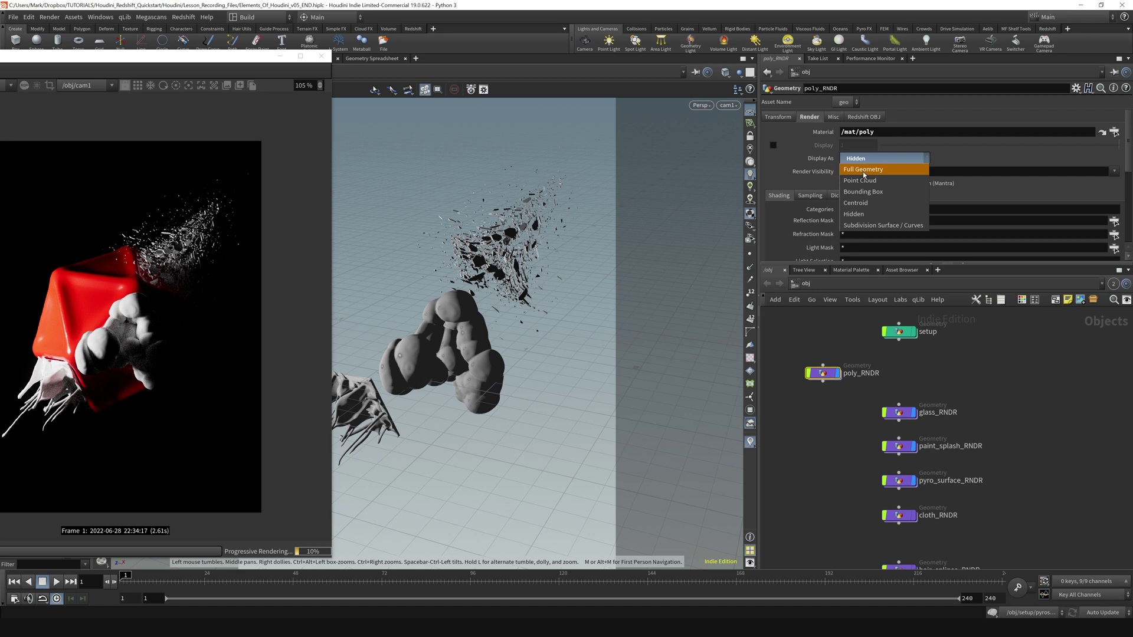
{"action": "left_click", "coordinate": [863, 169]}
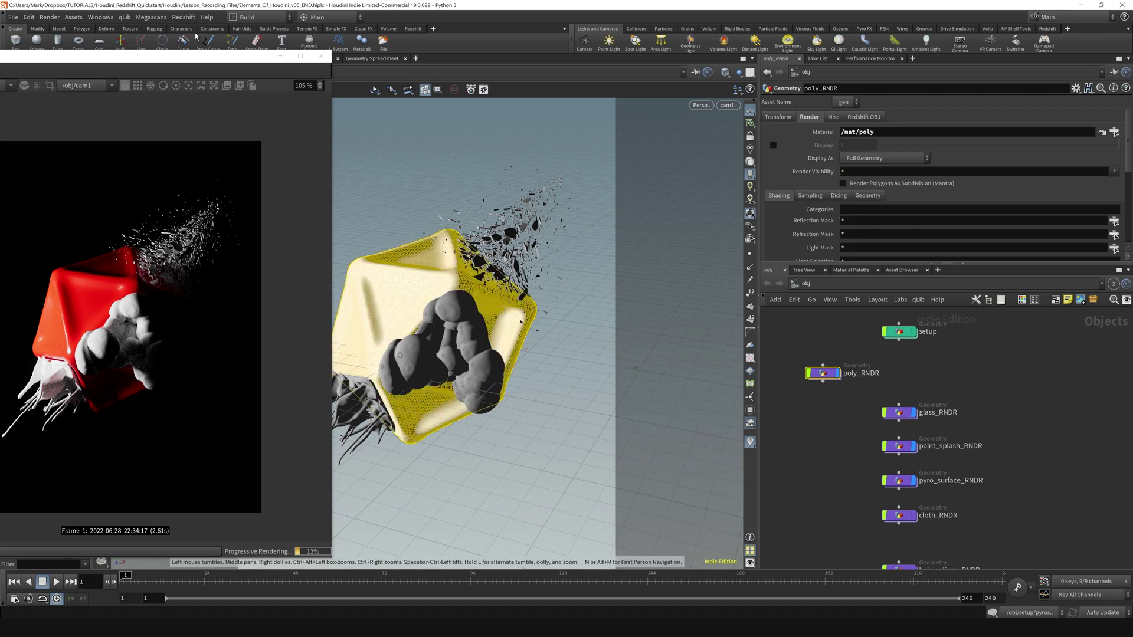
{"action": "left_click_drag", "start_coordinate": [201, 57], "coordinate": [480, 60]}
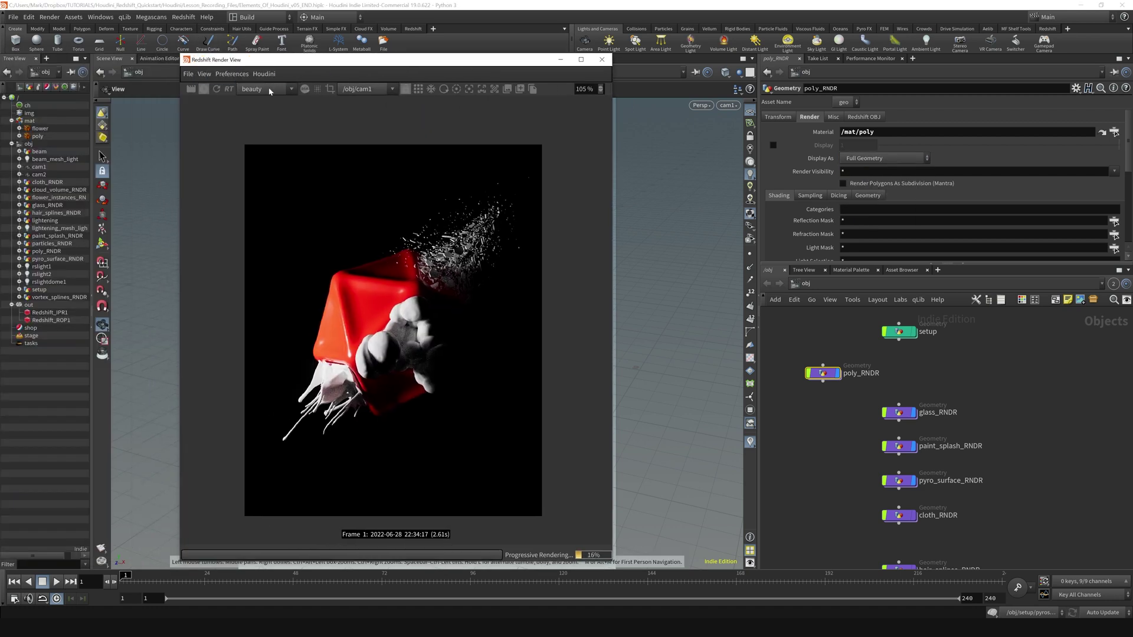